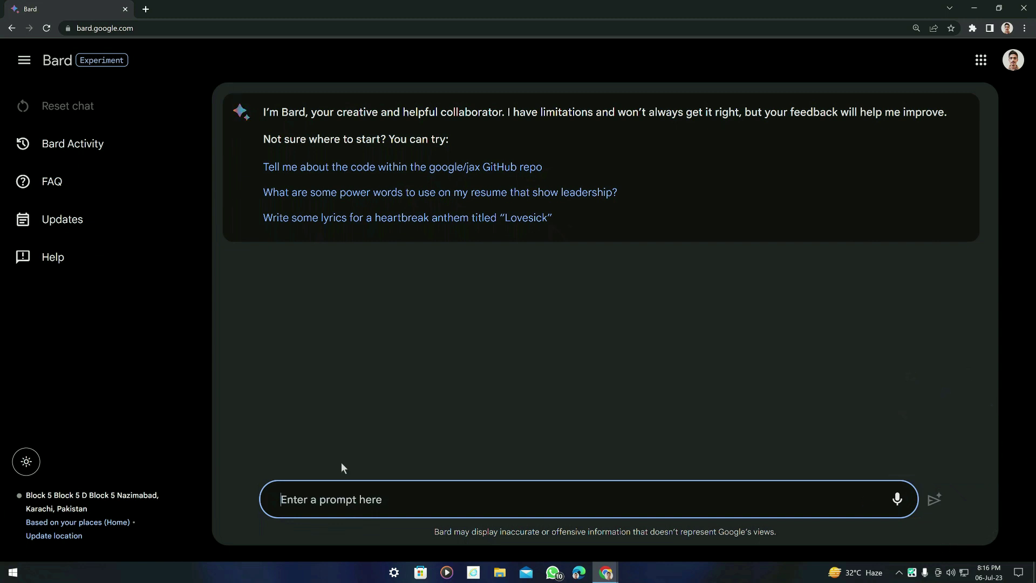
- Submit the prompt 'Can you tell me what kind of videos the youtube channel "Javarevisited" make?'
{"action": "left_click", "coordinate": [323, 510]}
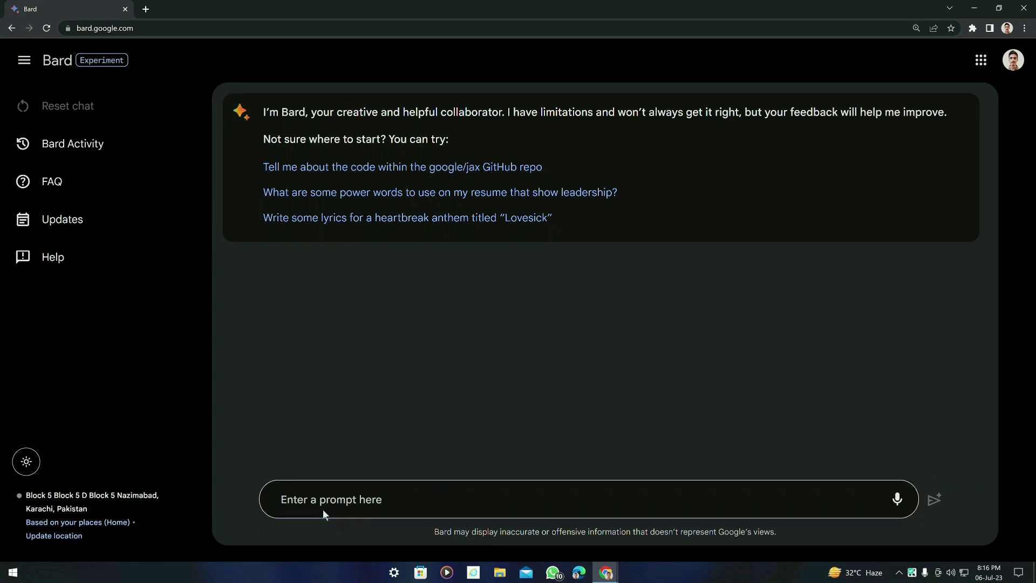
{"action": "type", "text": "Can you tell me what c"}
{"action": "key", "text": "BackSpace"}
{"action": "type", "text": "kind of video the ouy"}
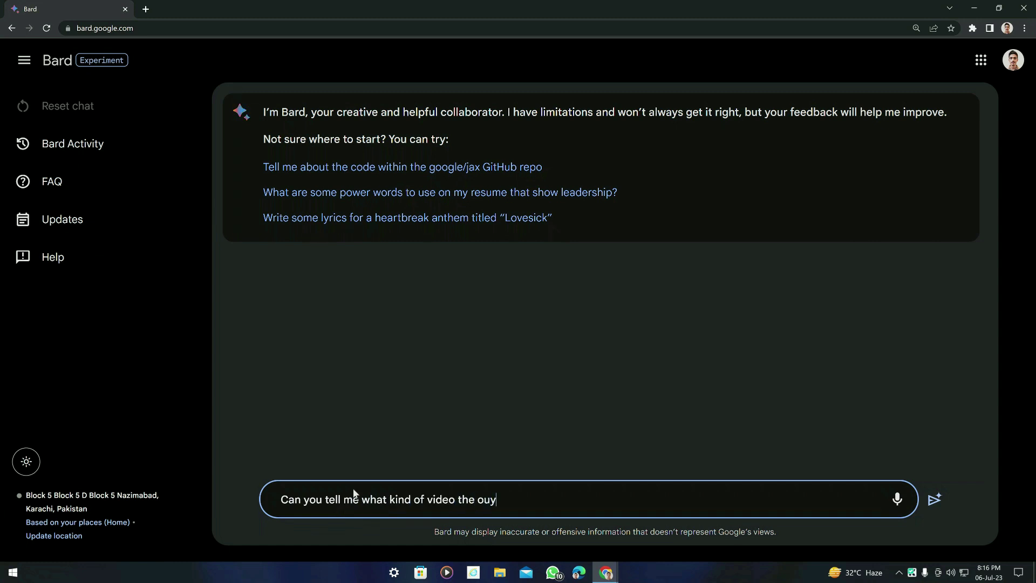
{"action": "key", "text": "BackSpace"}
{"action": "key", "text": "BackSpace"}
{"action": "key", "text": "BackSpace"}
{"action": "type", "text": "youtube channel "}
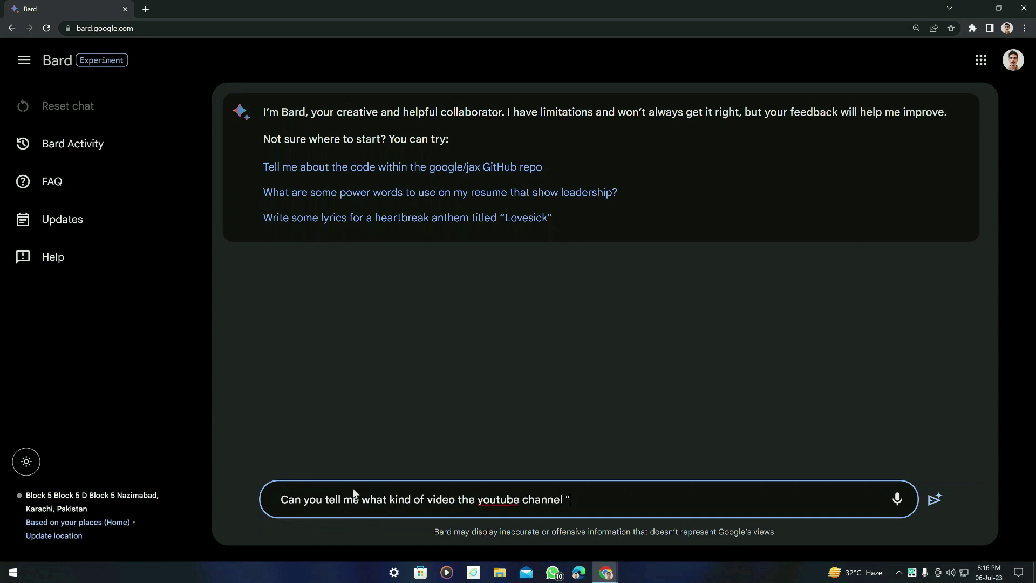
{"action": "type", "text": "\""}
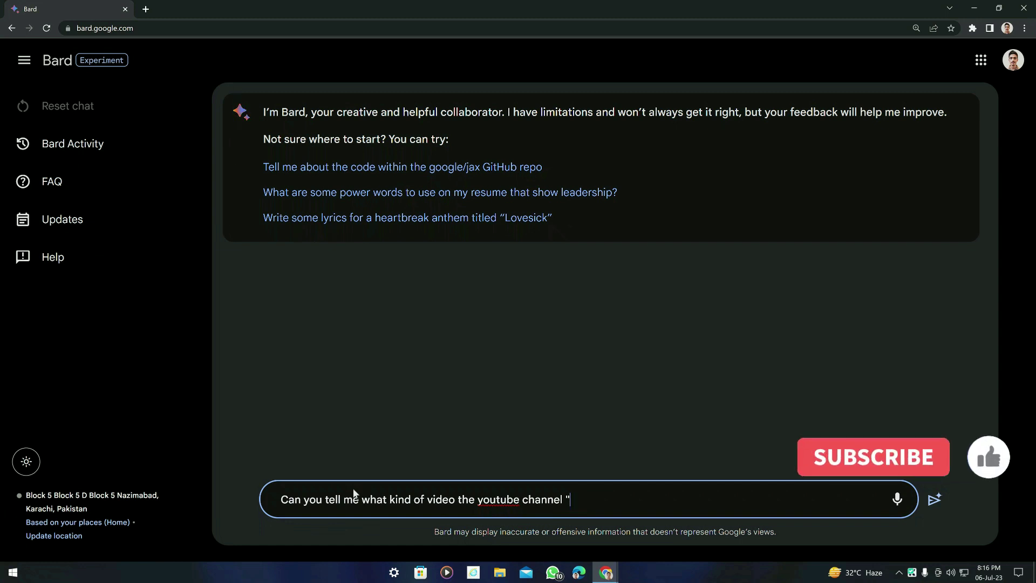
{"action": "type", "text": "Javarevisited\"?"}
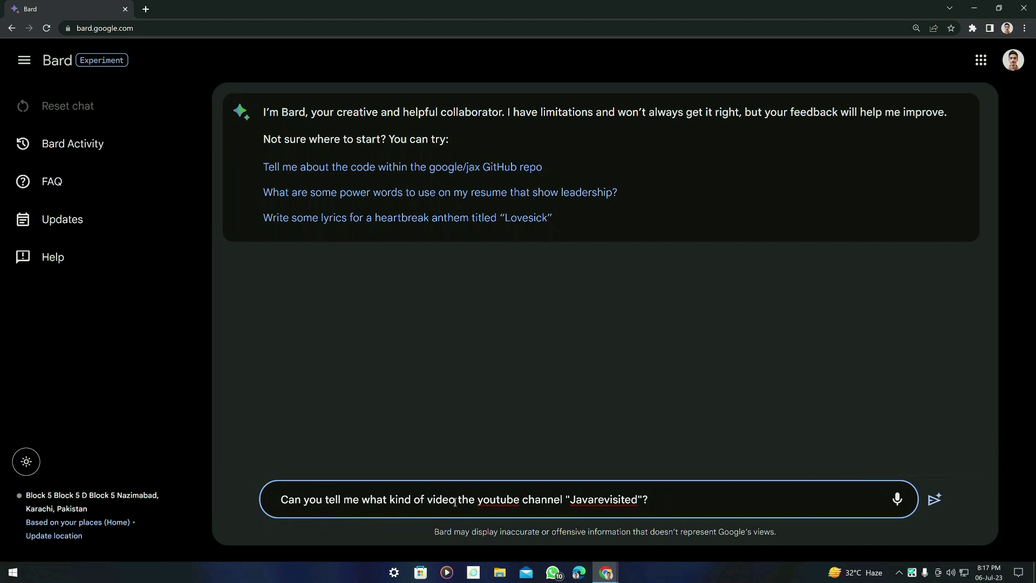
{"action": "type", "text": "s"}
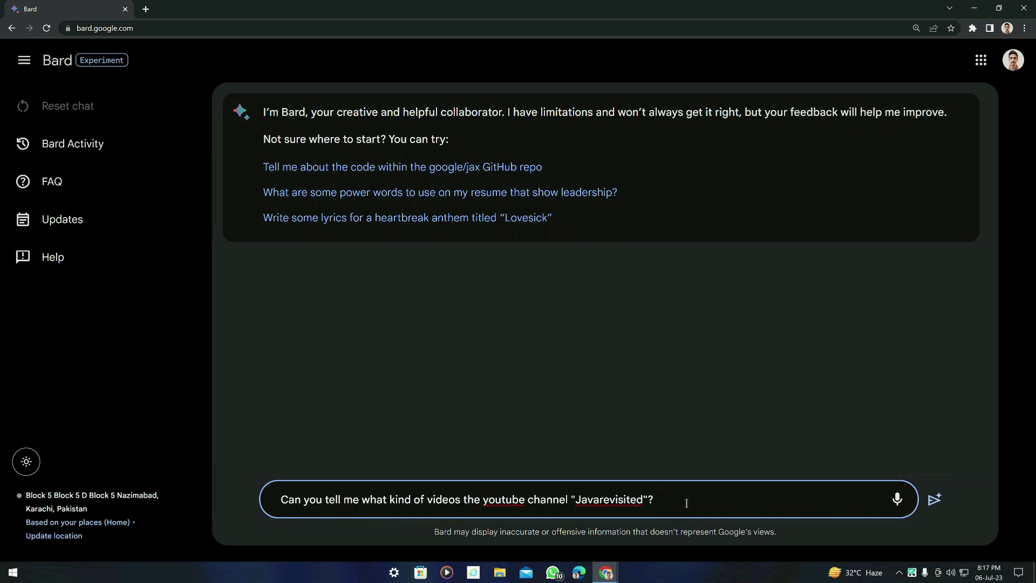
{"action": "type", "text": " make"}
{"action": "key", "text": "Return"}
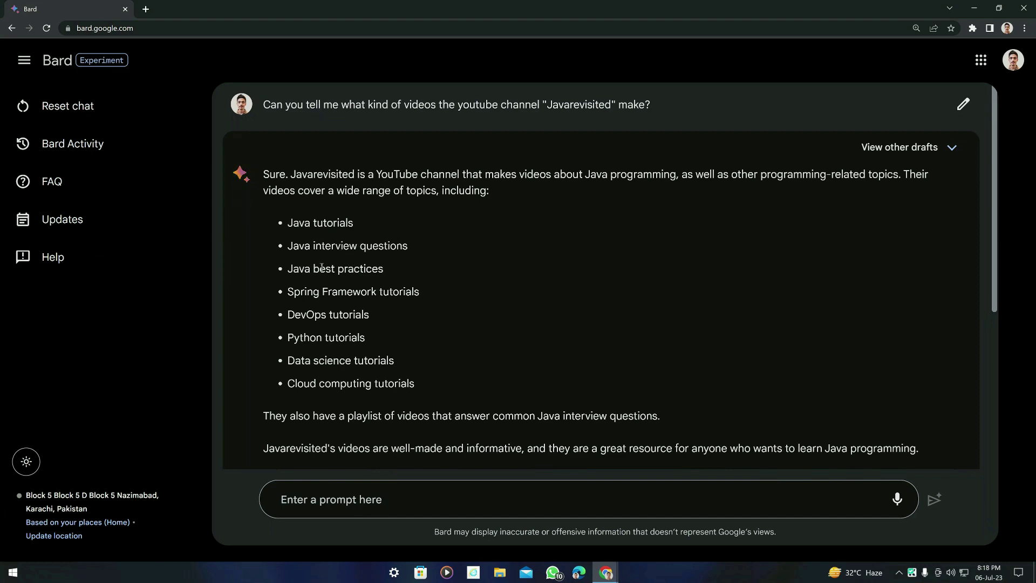
- Read through the reply and copy the popular video title "10 Best Spring Framework Courses for Java Developers to Learn in 2022"
{"action": "scroll", "coordinate": [356, 311], "scroll_direction": "down", "scroll_amount": 2}
{"action": "scroll", "coordinate": [356, 309], "scroll_direction": "up", "scroll_amount": 2}
{"action": "scroll", "coordinate": [411, 310], "scroll_direction": "down", "scroll_amount": 4}
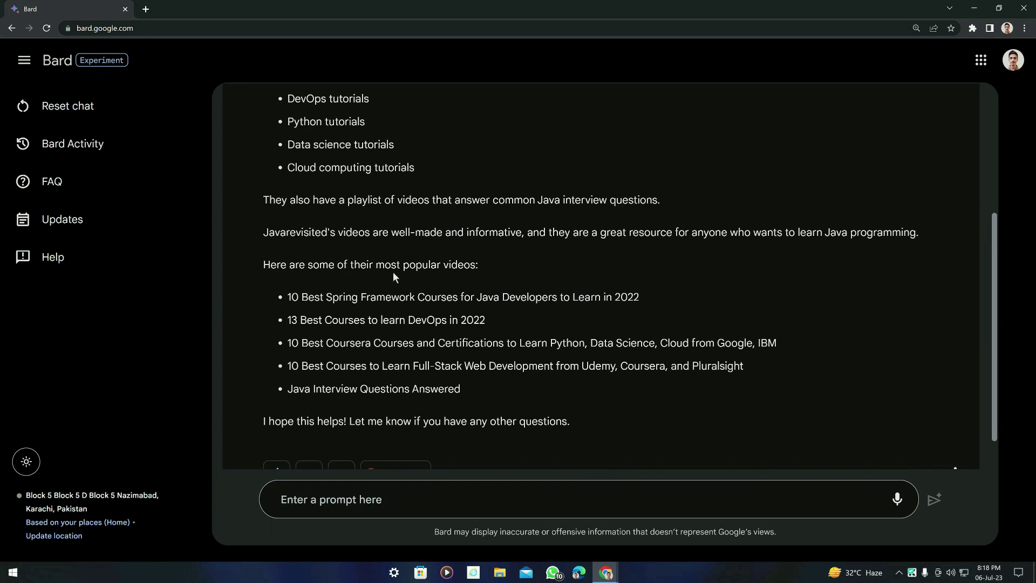
{"action": "scroll", "coordinate": [372, 263], "scroll_direction": "down", "scroll_amount": 1}
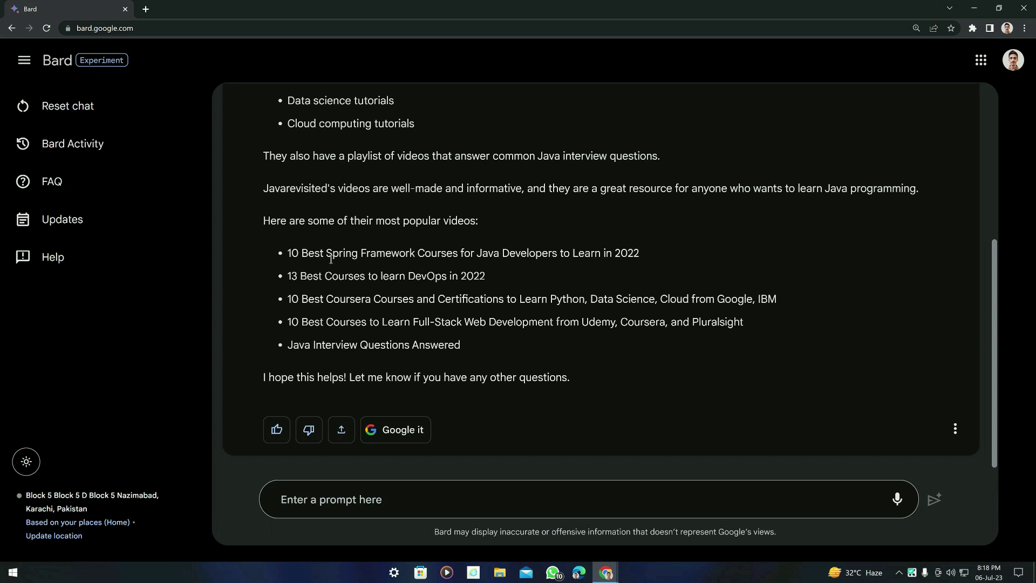
{"action": "left_click_drag", "start_coordinate": [287, 252], "coordinate": [663, 254]}
{"action": "key", "text": "ctrl+c"}
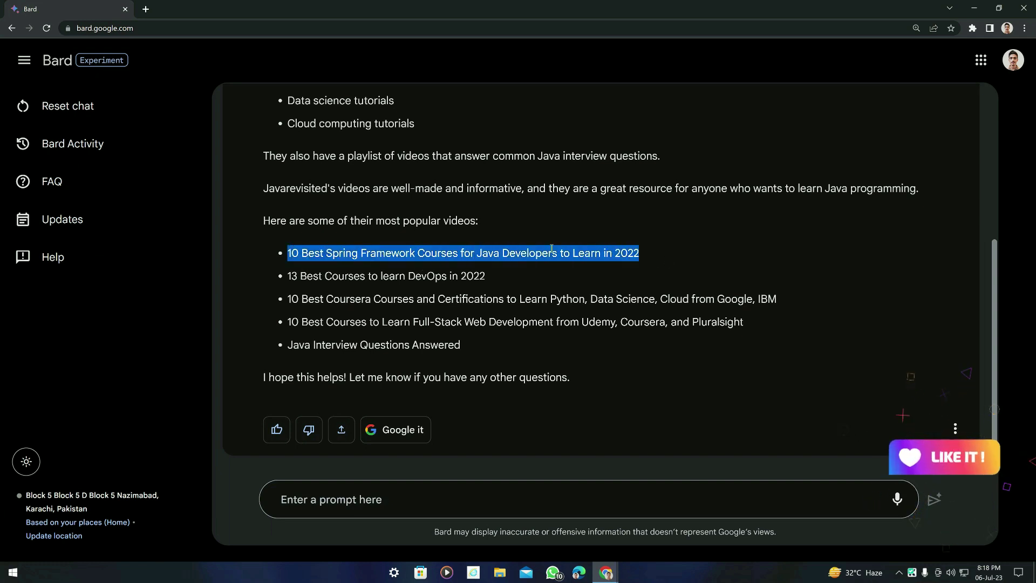
- Search YouTube in a new tab for the copied video title plus "javarevisited", and return to the Bard chat
{"action": "key", "text": "ctrl+t"}
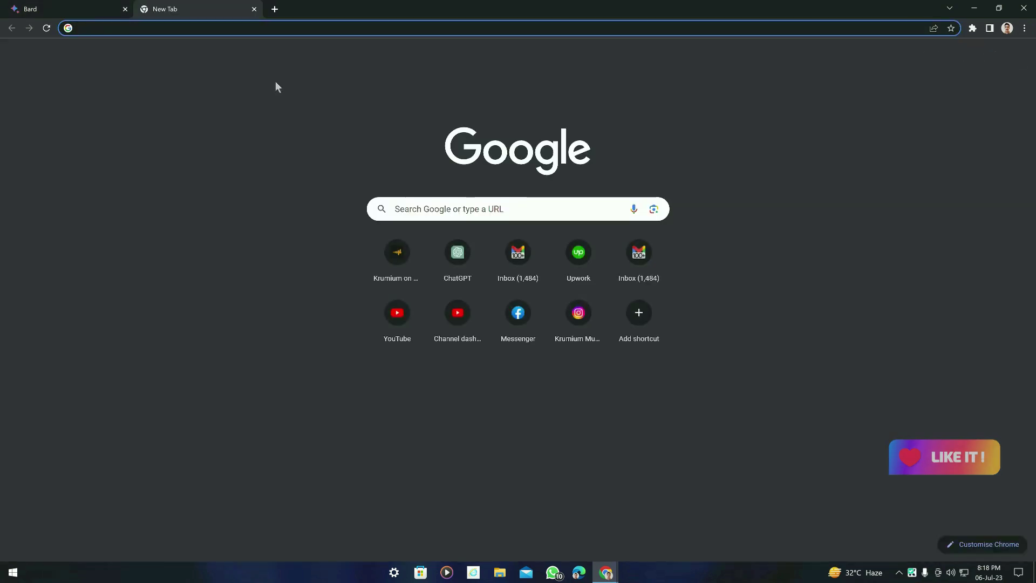
{"action": "type", "text": "yout"}
{"action": "key", "text": "Return"}
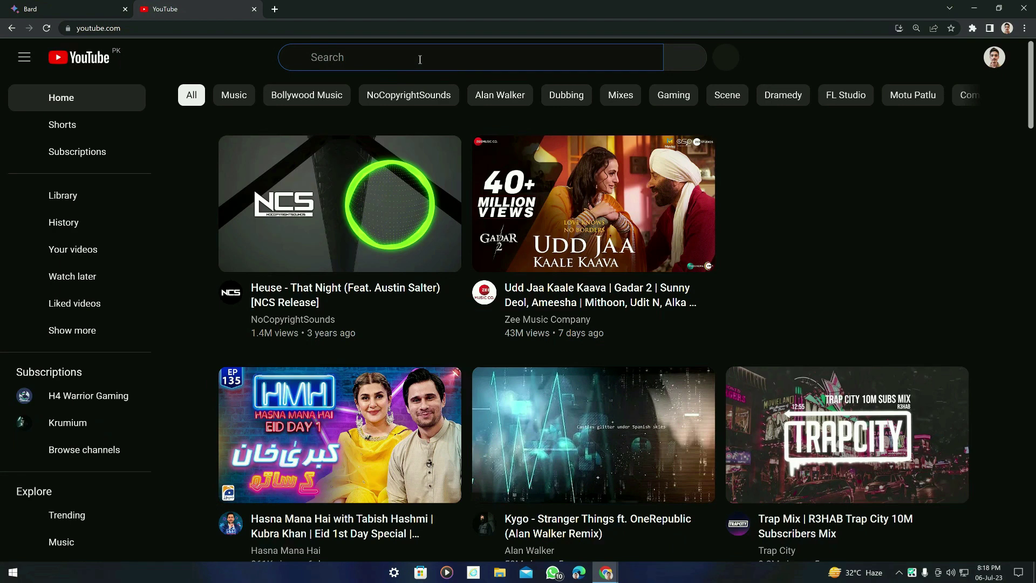
{"action": "left_click", "coordinate": [446, 58]}
{"action": "key", "text": "ctrl+v"}
{"action": "type", "text": "javarevi"}
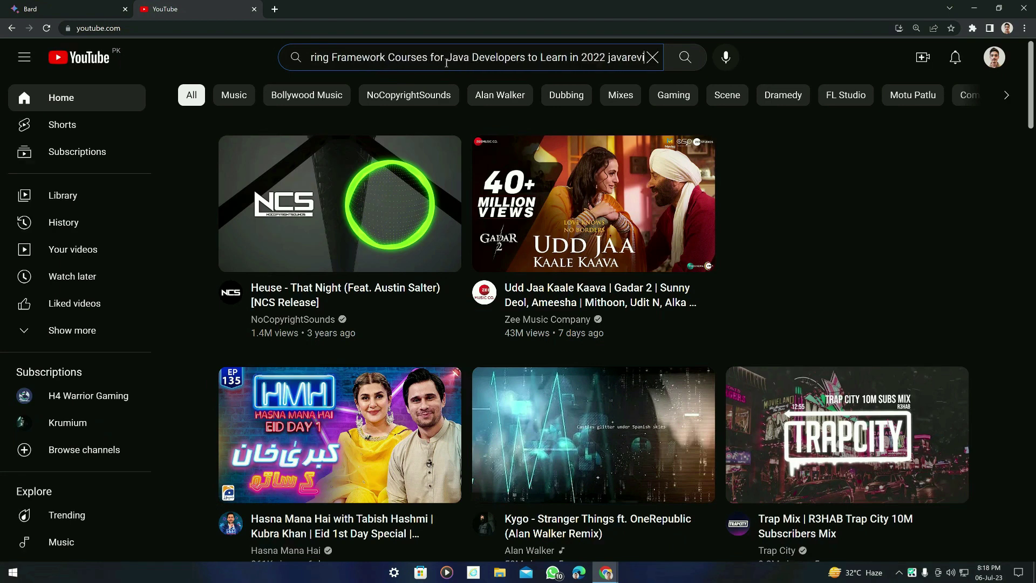
{"action": "type", "text": "sted"}
{"action": "key", "text": "Return"}
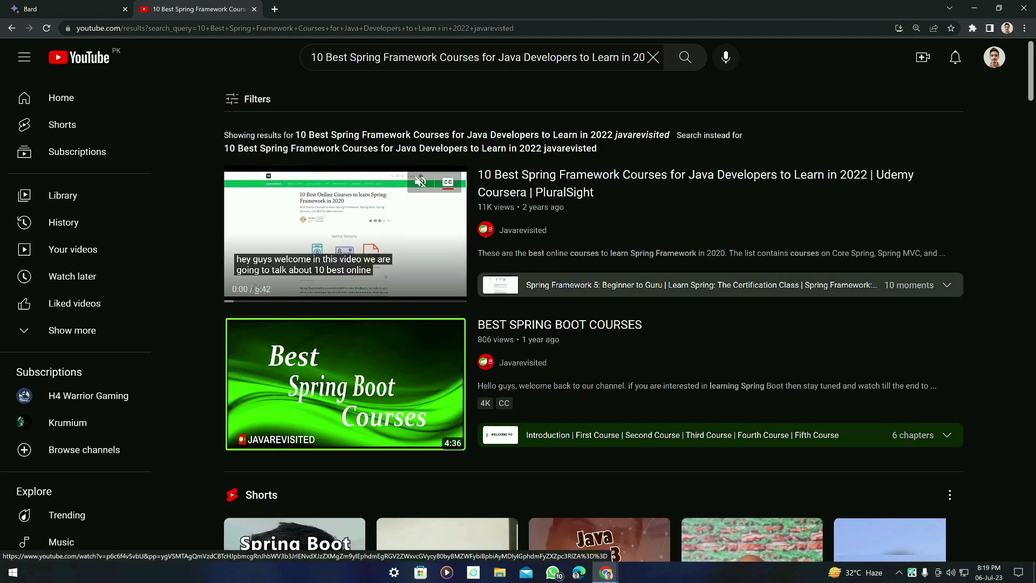
{"action": "left_click", "coordinate": [254, 9]}
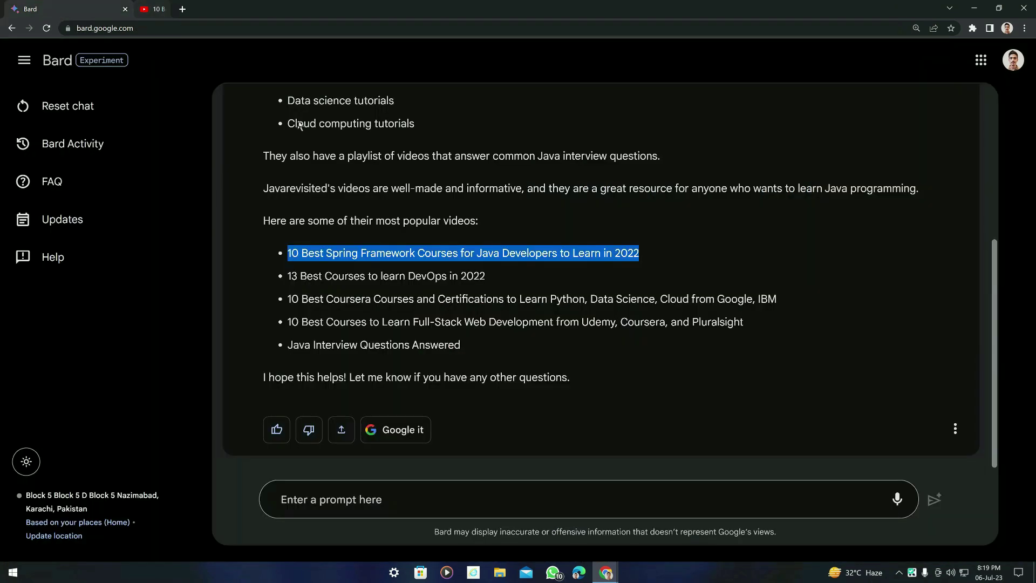
{"action": "left_click", "coordinate": [445, 332]}
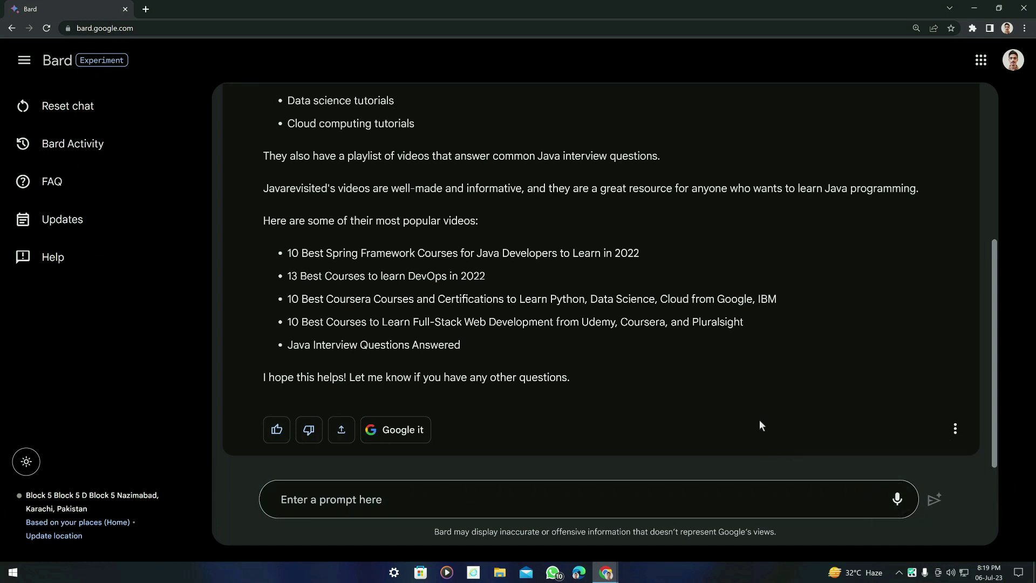
- Submit the voice prompt "summarise the Mission Impossible movie in just one line" and read through the reply
{"action": "left_click", "coordinate": [897, 499]}
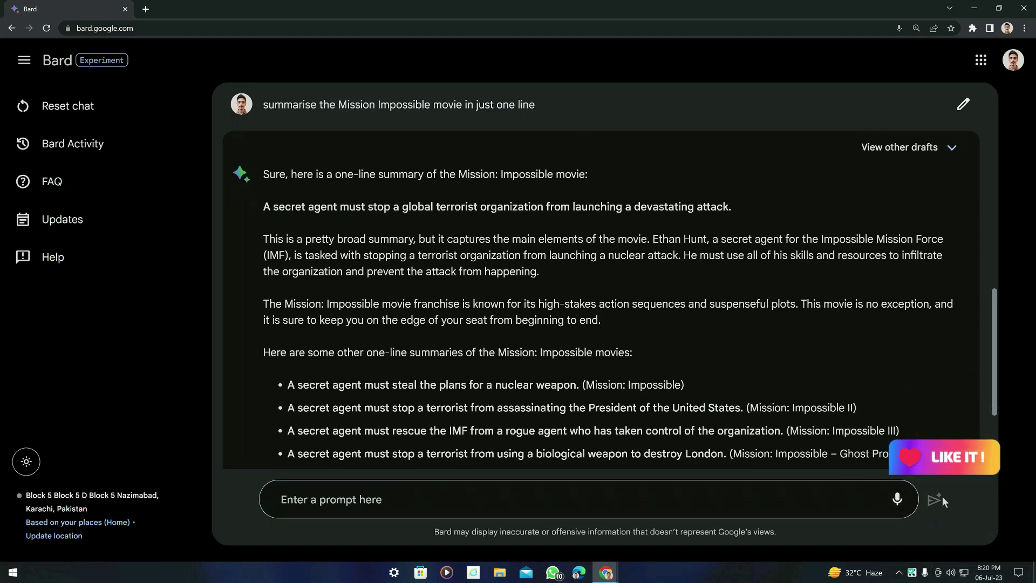
{"action": "scroll", "coordinate": [751, 411], "scroll_direction": "down", "scroll_amount": 3}
{"action": "scroll", "coordinate": [437, 369], "scroll_direction": "up", "scroll_amount": 2}
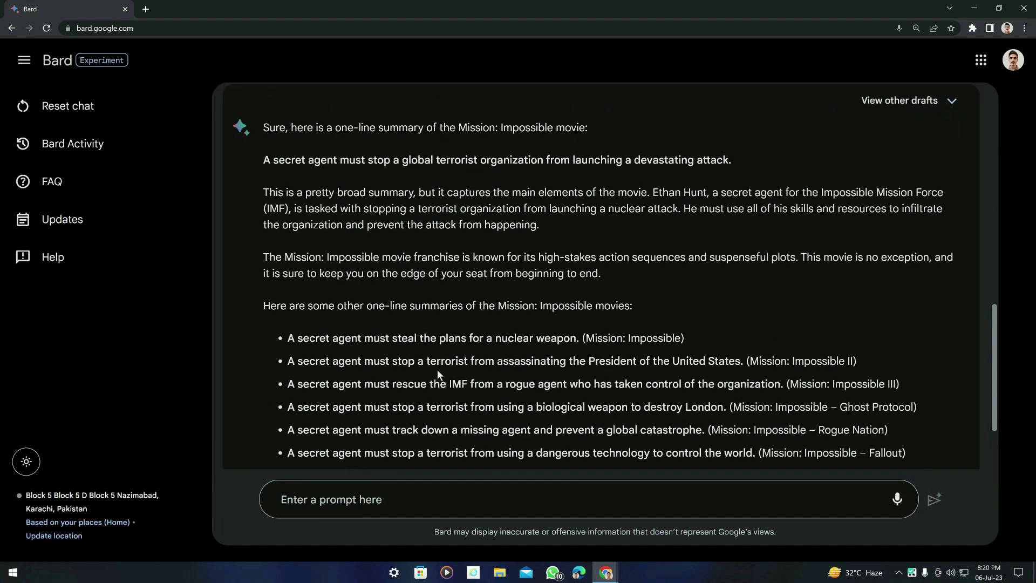
{"action": "scroll", "coordinate": [434, 142], "scroll_direction": "up", "scroll_amount": 1}
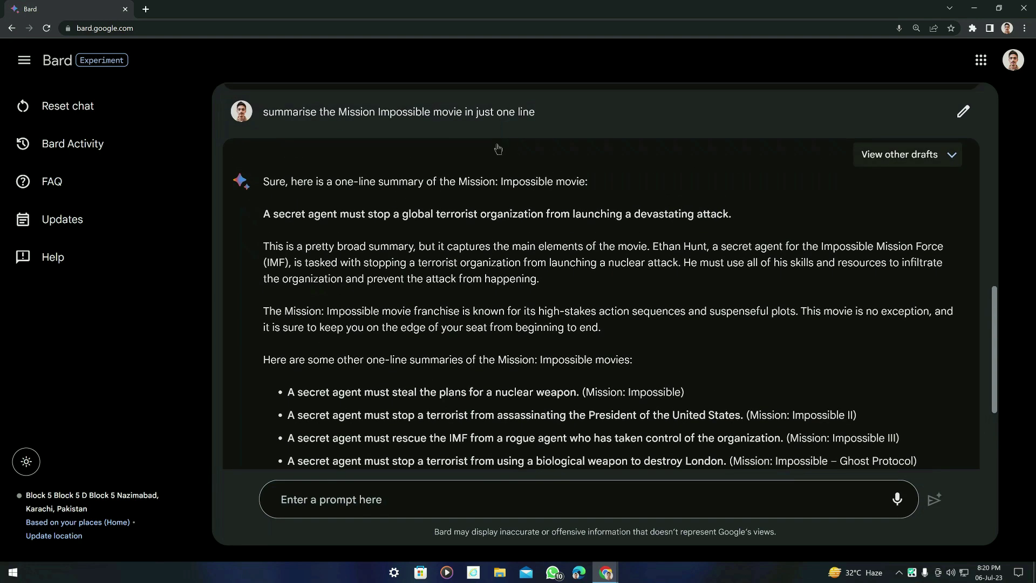
{"action": "scroll", "coordinate": [509, 190], "scroll_direction": "down", "scroll_amount": 1}
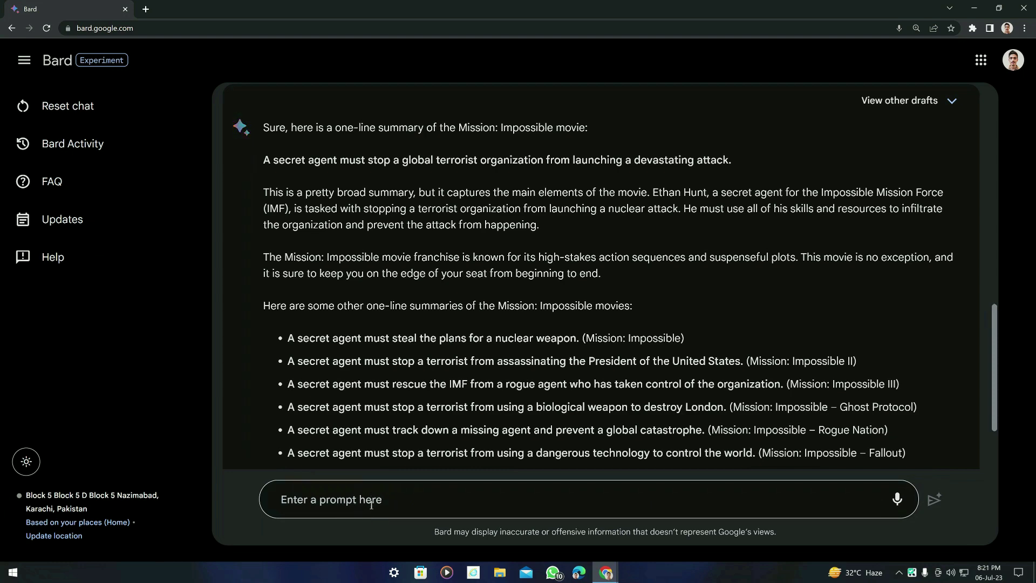
{"action": "scroll", "coordinate": [462, 391], "scroll_direction": "down", "scroll_amount": 1}
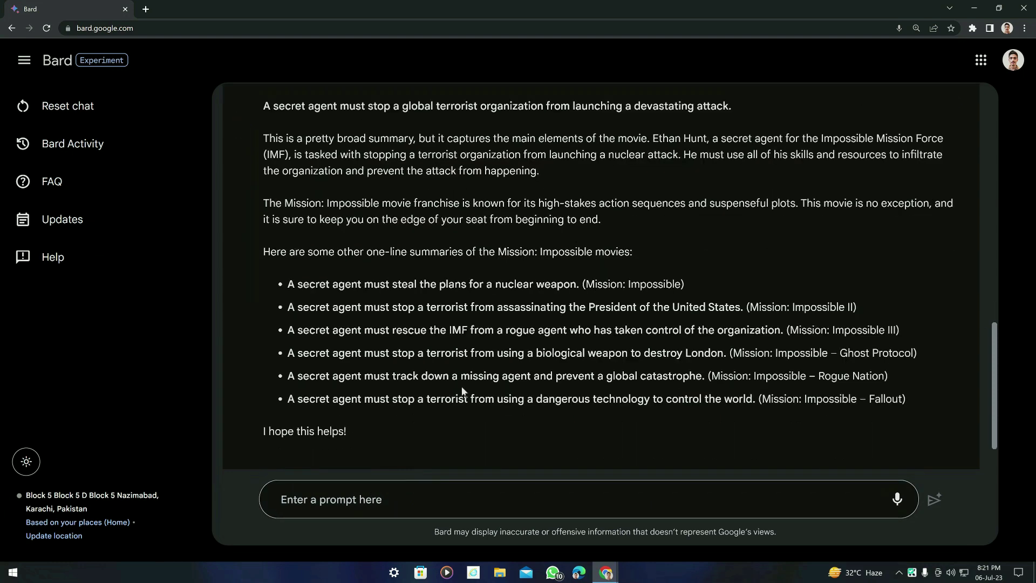
{"action": "scroll", "coordinate": [455, 389], "scroll_direction": "down", "scroll_amount": 1}
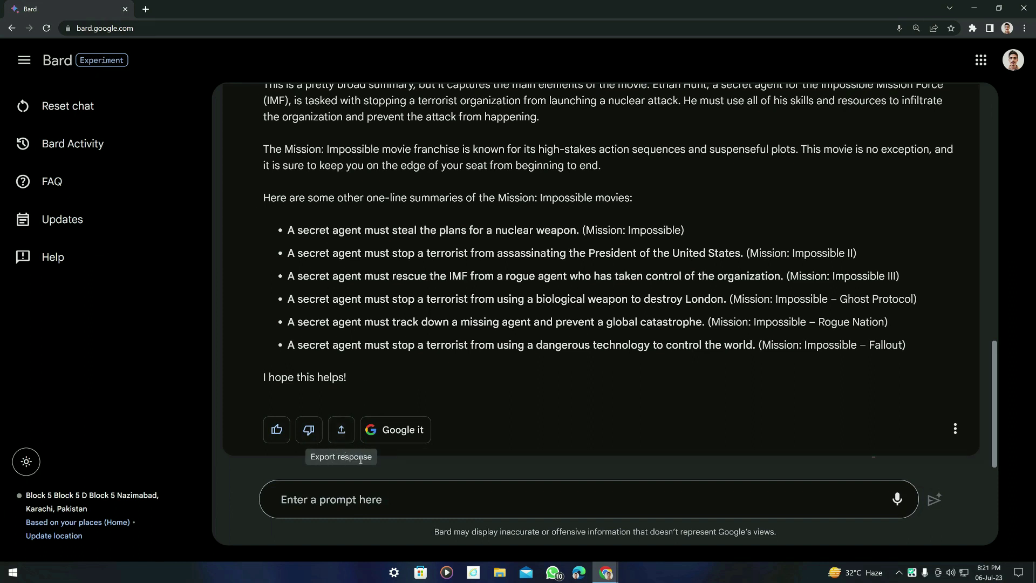
- Export the Mission Impossible response to Google Docs and open the new document
{"action": "left_click", "coordinate": [343, 431]}
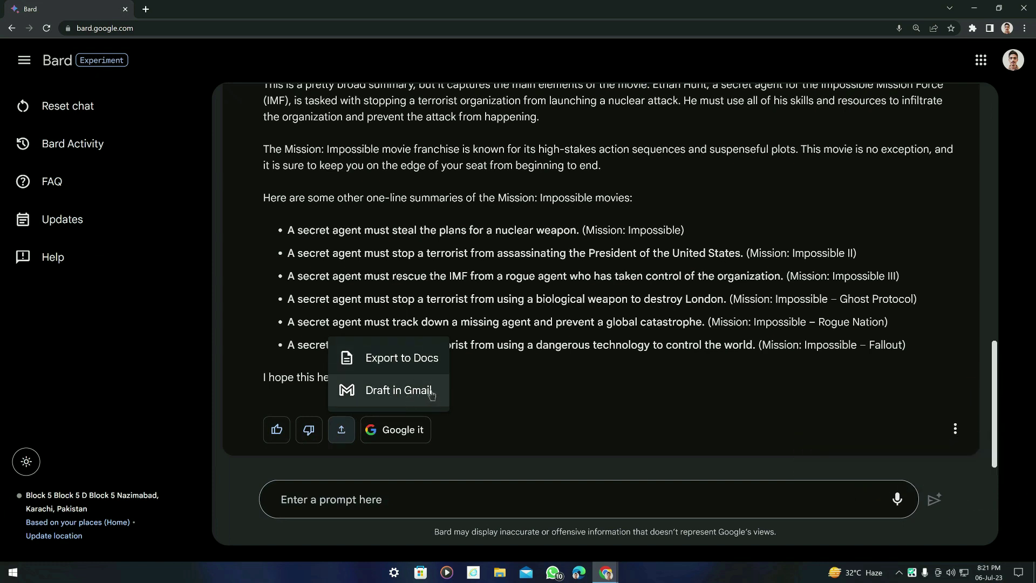
{"action": "left_click", "coordinate": [410, 360]}
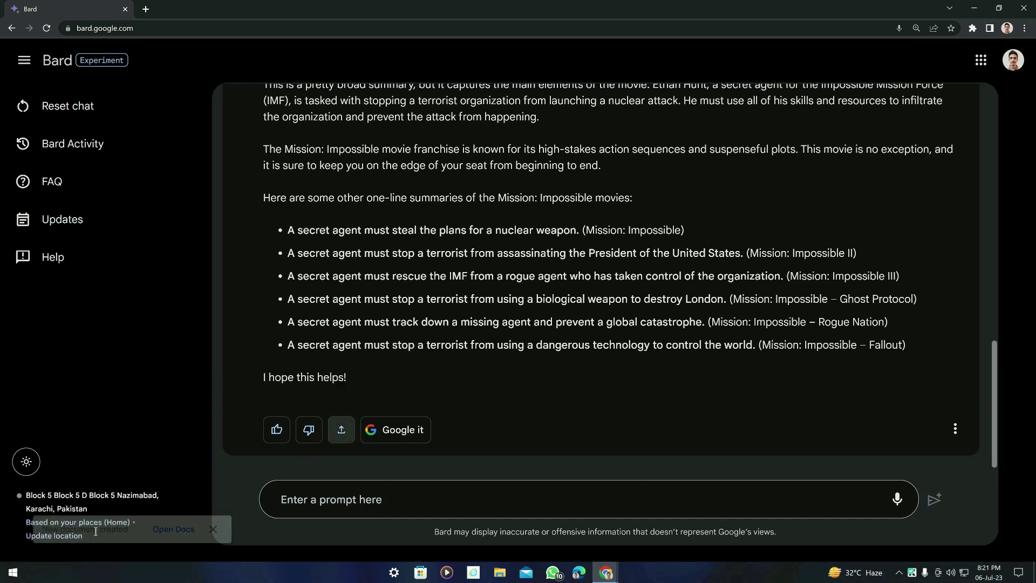
{"action": "left_click", "coordinate": [183, 530]}
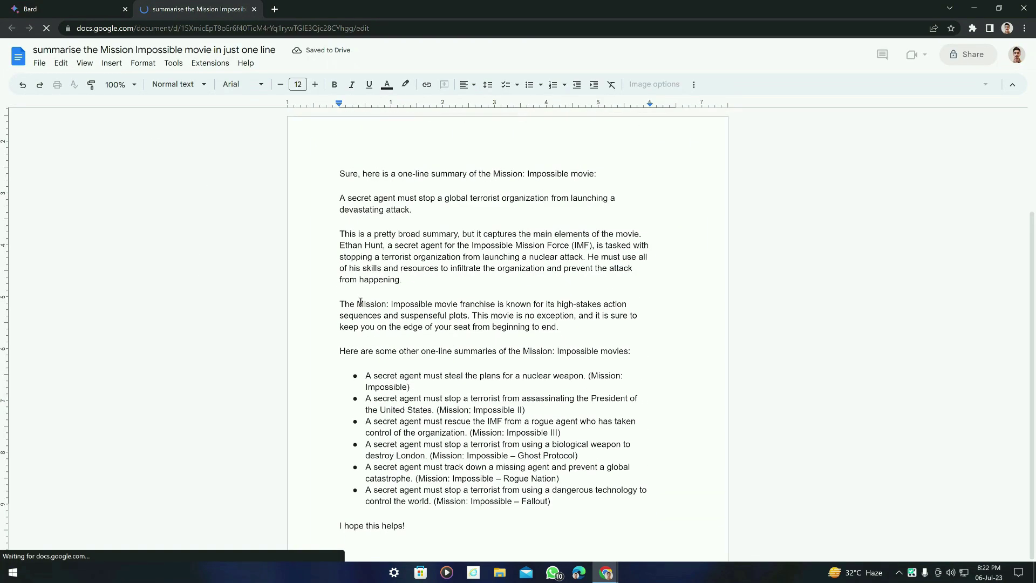
- Compare the exported document with the chat response and view the file formats available for downloading it
{"action": "key", "text": "ctrl+shift+Tab"}
{"action": "scroll", "coordinate": [441, 361], "scroll_direction": "up", "scroll_amount": 3}
{"action": "scroll", "coordinate": [341, 227], "scroll_direction": "down", "scroll_amount": 3}
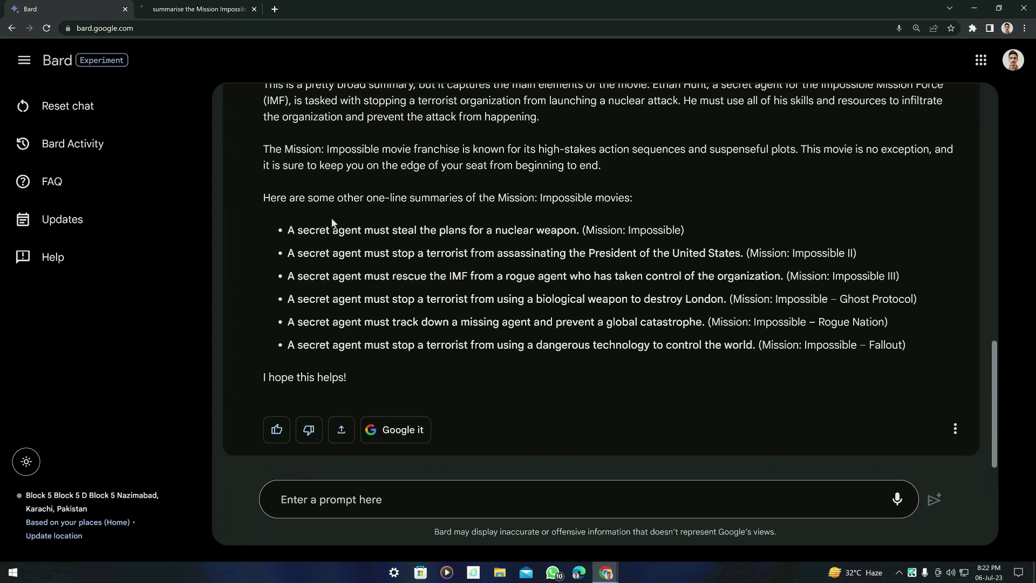
{"action": "scroll", "coordinate": [363, 381], "scroll_direction": "up", "scroll_amount": 3}
{"action": "key", "text": "ctrl+Tab"}
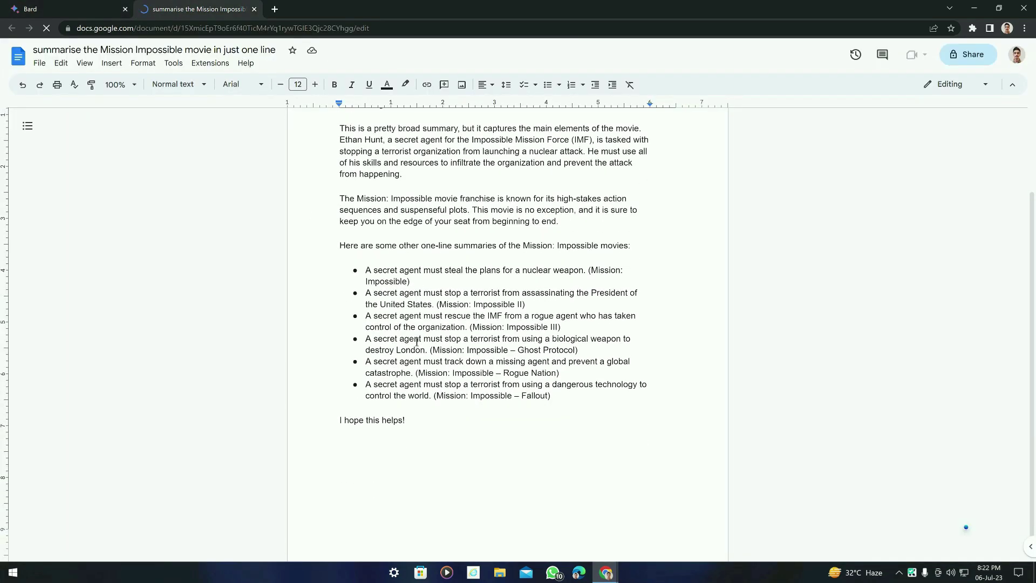
{"action": "left_click", "coordinate": [39, 64]}
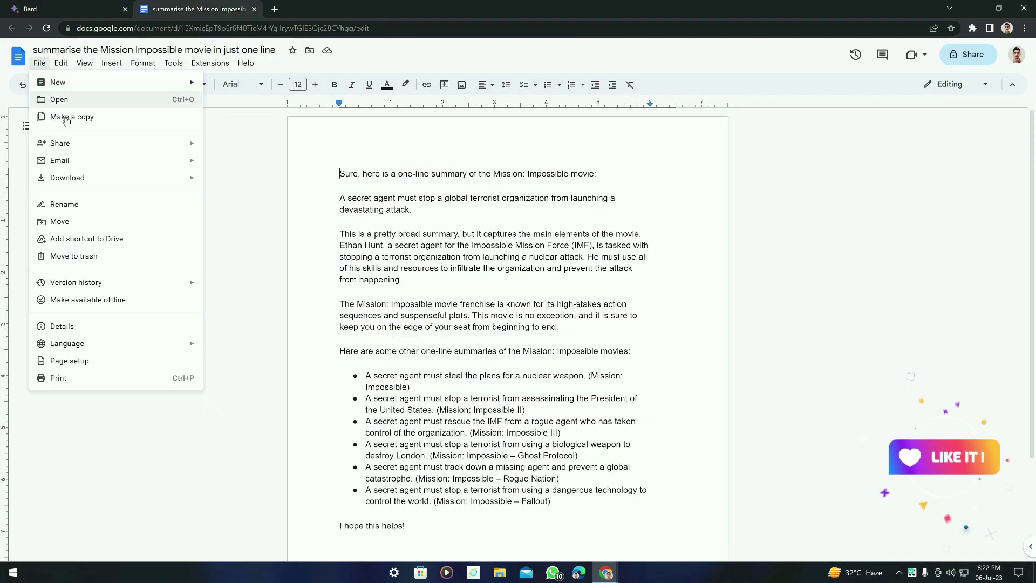
{"action": "mouse_move", "coordinate": [81, 184]}
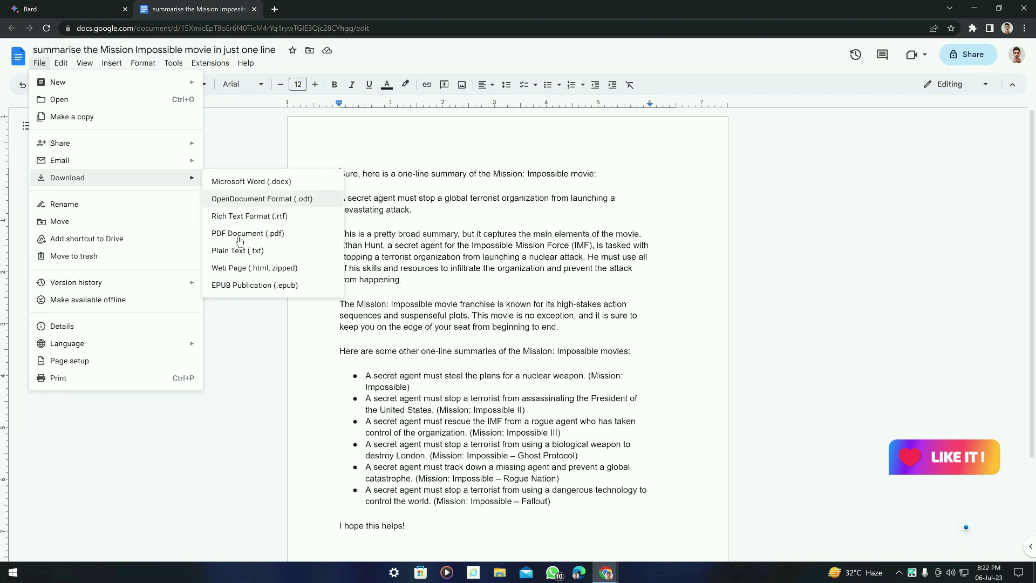
- Return to the Bard chat, export the Mission Impossible response as a Gmail draft, and open the draft
{"action": "left_click", "coordinate": [111, 11]}
{"action": "scroll", "coordinate": [350, 427], "scroll_direction": "down", "scroll_amount": 5}
{"action": "left_click", "coordinate": [351, 430]}
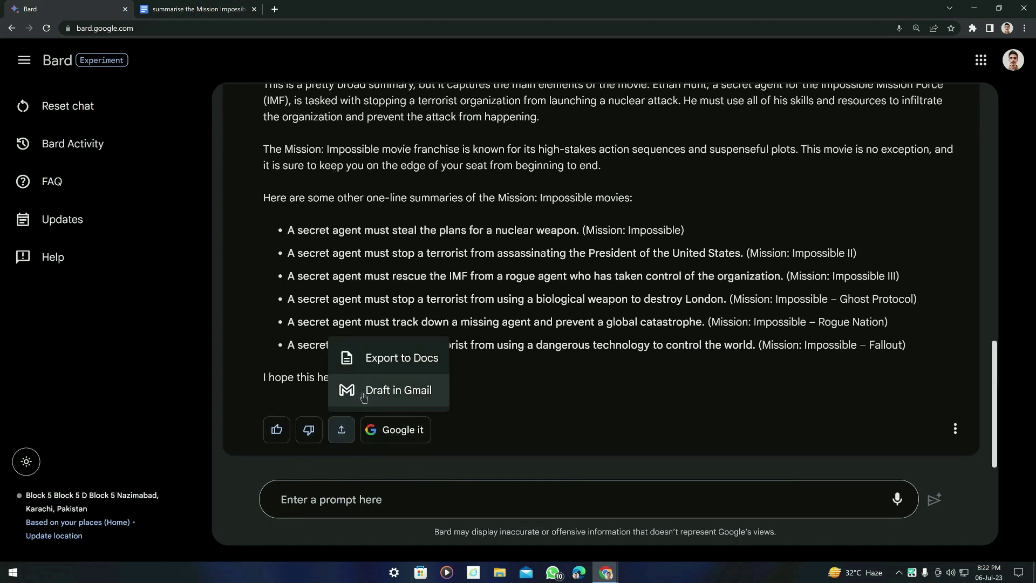
{"action": "left_click", "coordinate": [410, 394]}
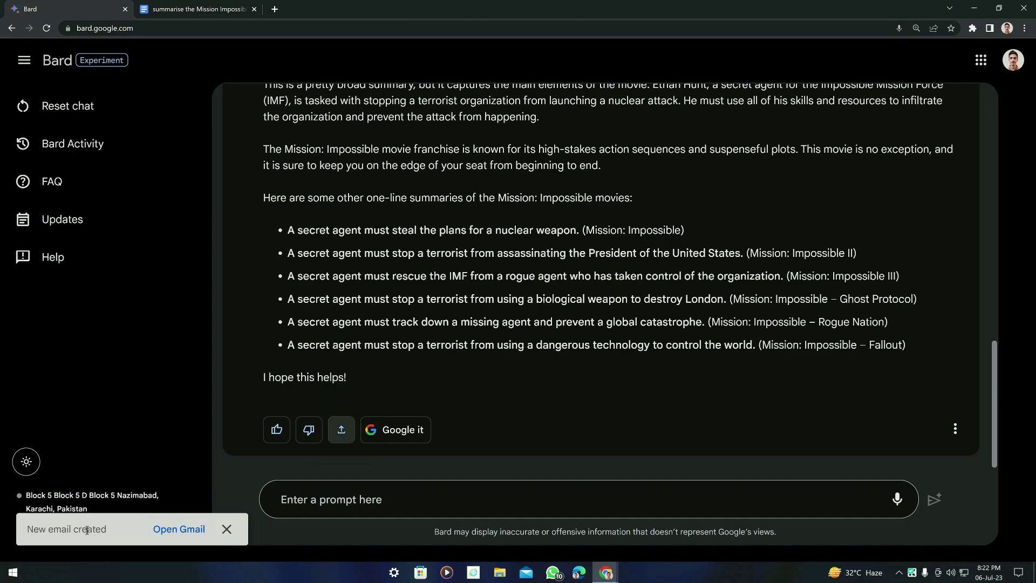
{"action": "scroll", "coordinate": [352, 294], "scroll_direction": "up", "scroll_amount": 10}
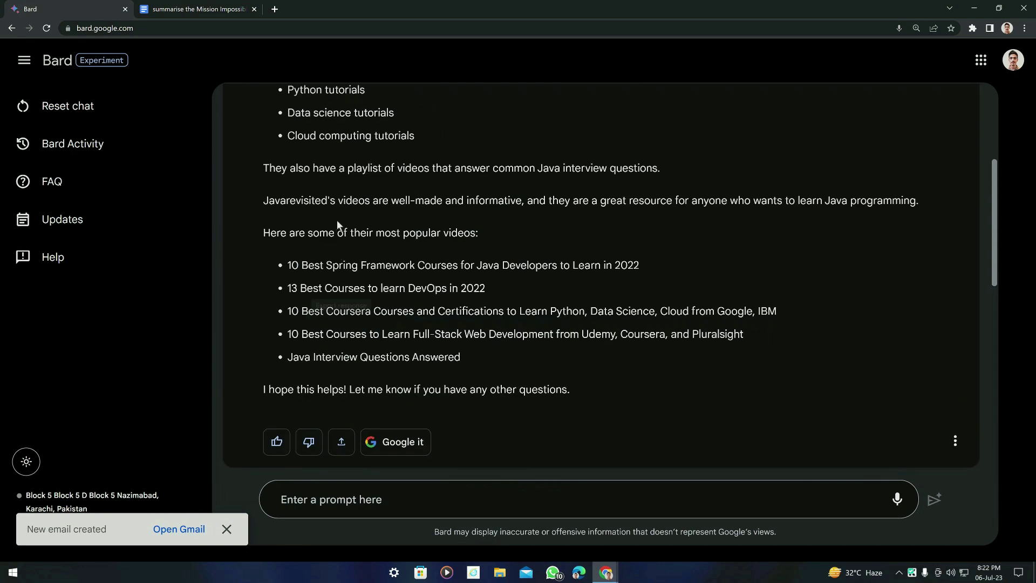
{"action": "scroll", "coordinate": [370, 358], "scroll_direction": "down", "scroll_amount": 10}
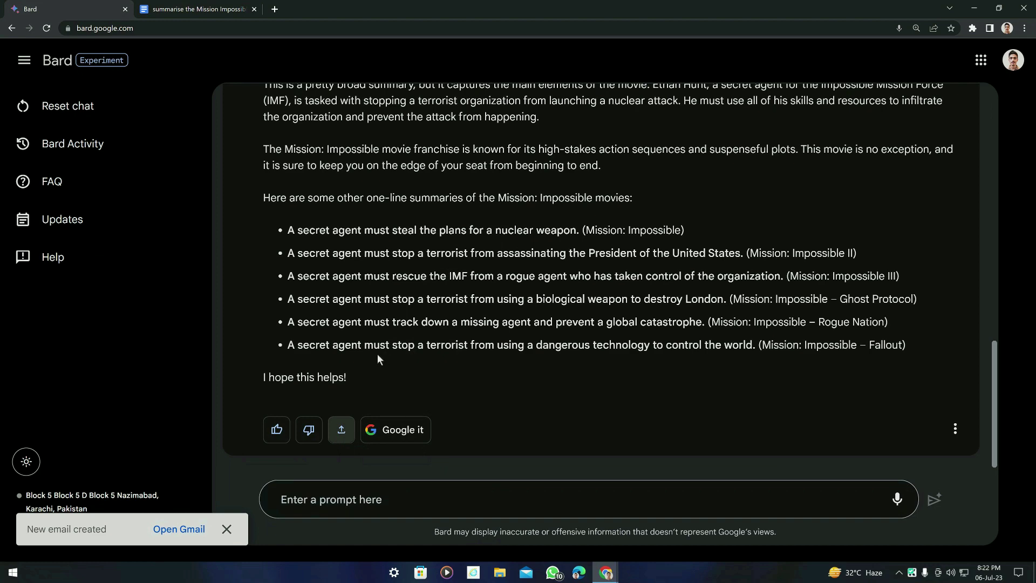
{"action": "left_click", "coordinate": [190, 536]}
- Switch back to the Bard chat and look over the Mission Impossible response
{"action": "left_click", "coordinate": [80, 9]}
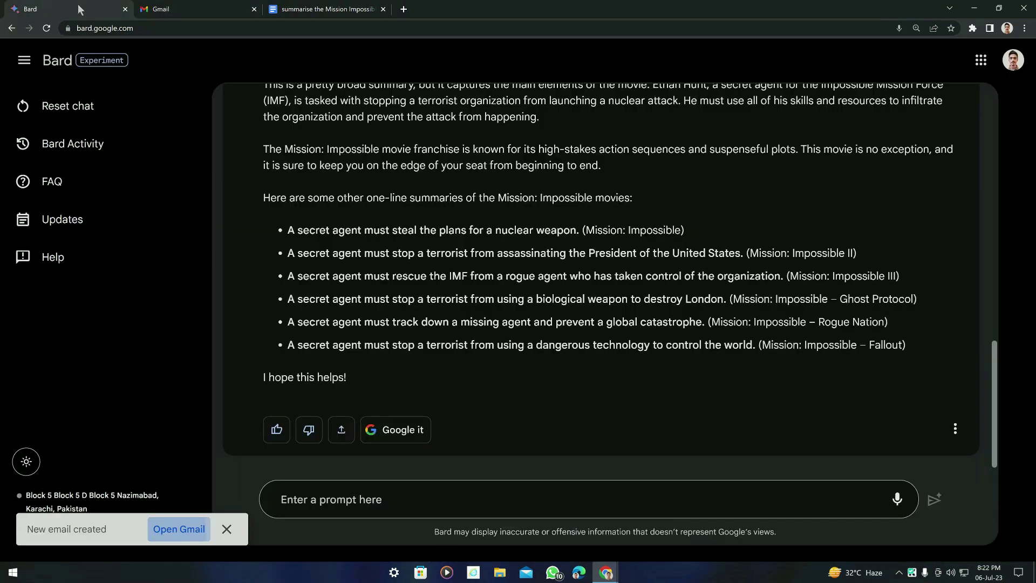
{"action": "scroll", "coordinate": [316, 184], "scroll_direction": "up", "scroll_amount": 4}
{"action": "scroll", "coordinate": [316, 184], "scroll_direction": "down", "scroll_amount": 3}
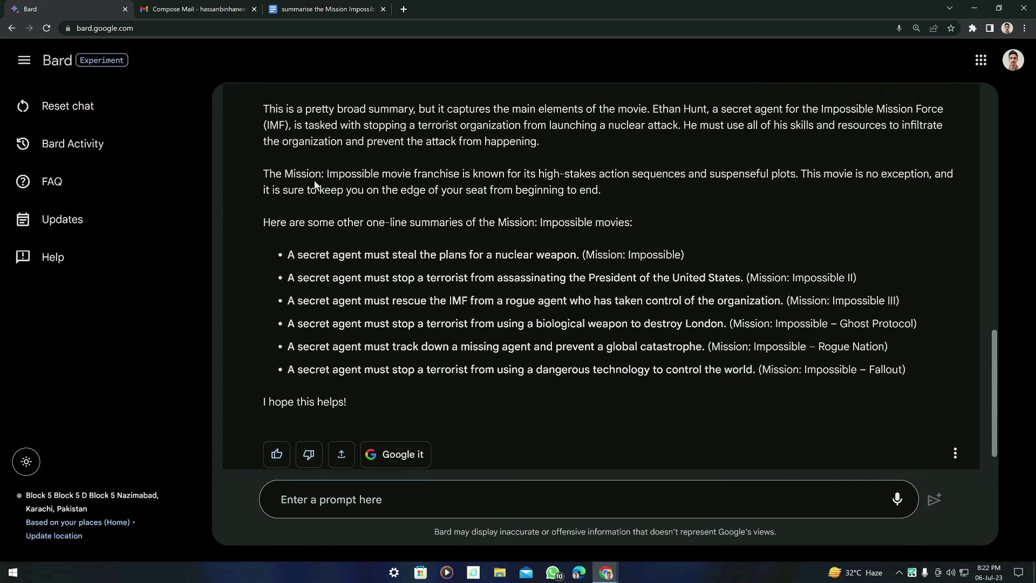
- Look over the exported Mission Impossible draft in Gmail and return to the Bard chat
{"action": "left_click", "coordinate": [201, 9]}
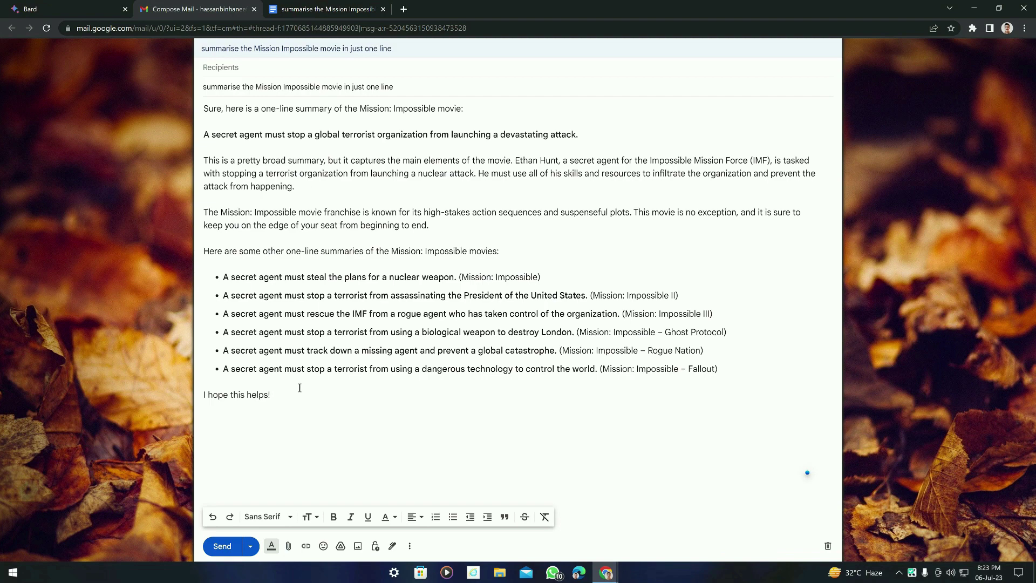
{"action": "key", "text": "ctrl+Page_Up"}
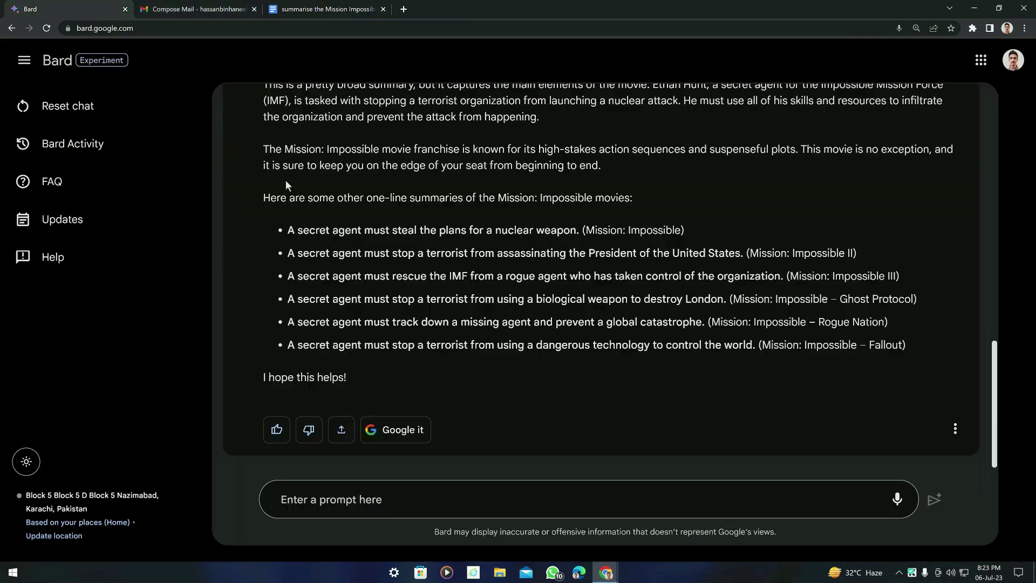
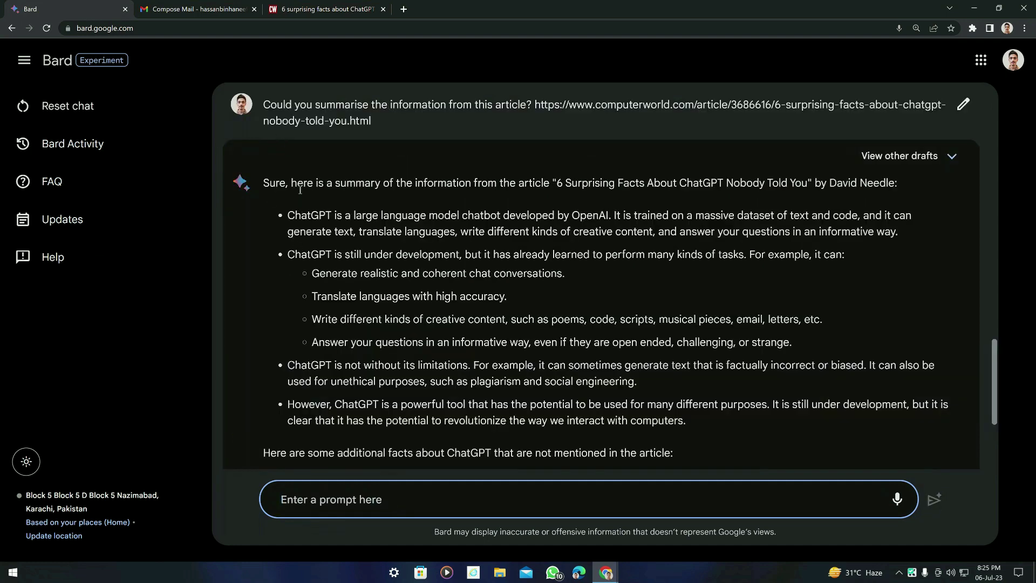
- Switch to the Computerworld article, decline its notification request and skim the article to its end
{"action": "left_click", "coordinate": [324, 9]}
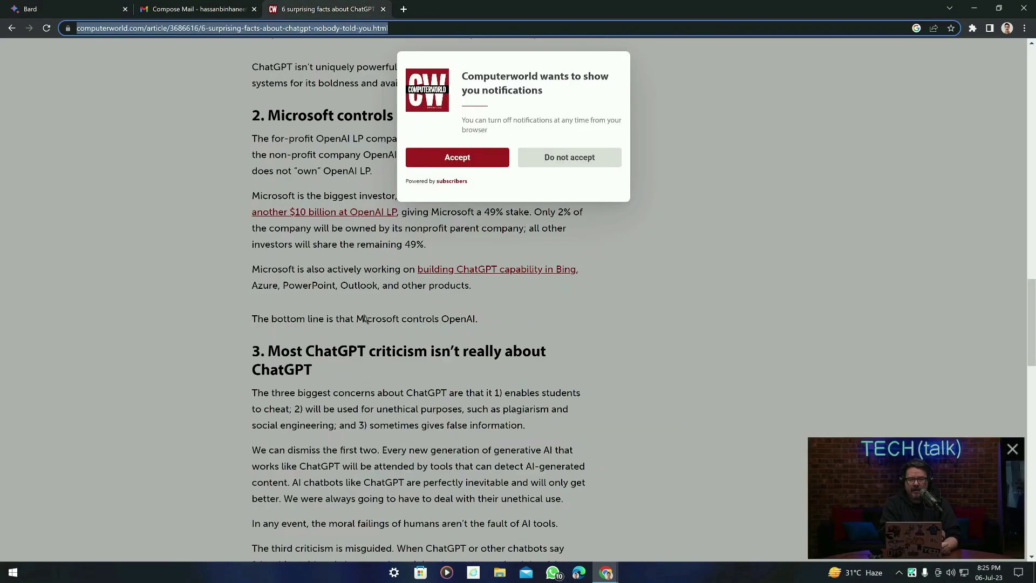
{"action": "left_click", "coordinate": [564, 152]}
{"action": "scroll", "coordinate": [564, 178], "scroll_direction": "down", "scroll_amount": 20}
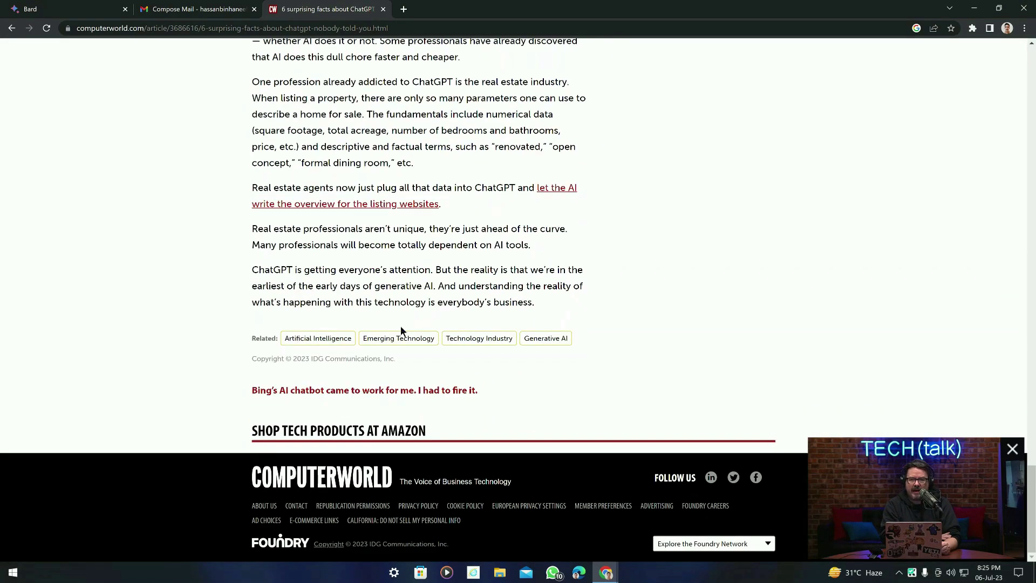
{"action": "scroll", "coordinate": [564, 178], "scroll_direction": "up", "scroll_amount": 4}
- Return to the Bard chat and read through its summary of the Computerworld article
{"action": "left_click", "coordinate": [81, 9]}
{"action": "scroll", "coordinate": [431, 302], "scroll_direction": "down", "scroll_amount": 3}
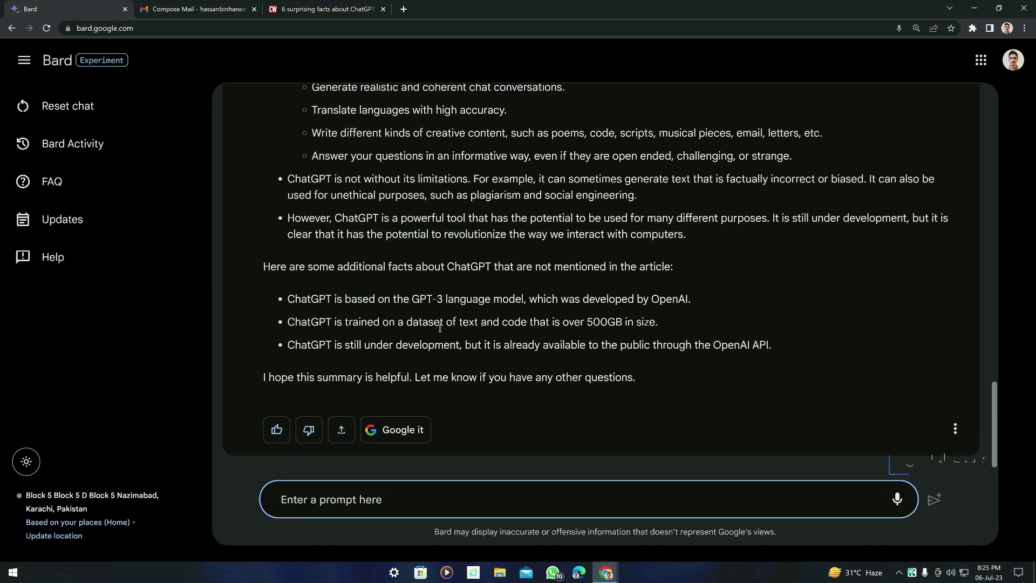
{"action": "scroll", "coordinate": [439, 327], "scroll_direction": "up", "scroll_amount": 3}
{"action": "scroll", "coordinate": [435, 294], "scroll_direction": "down", "scroll_amount": 2}
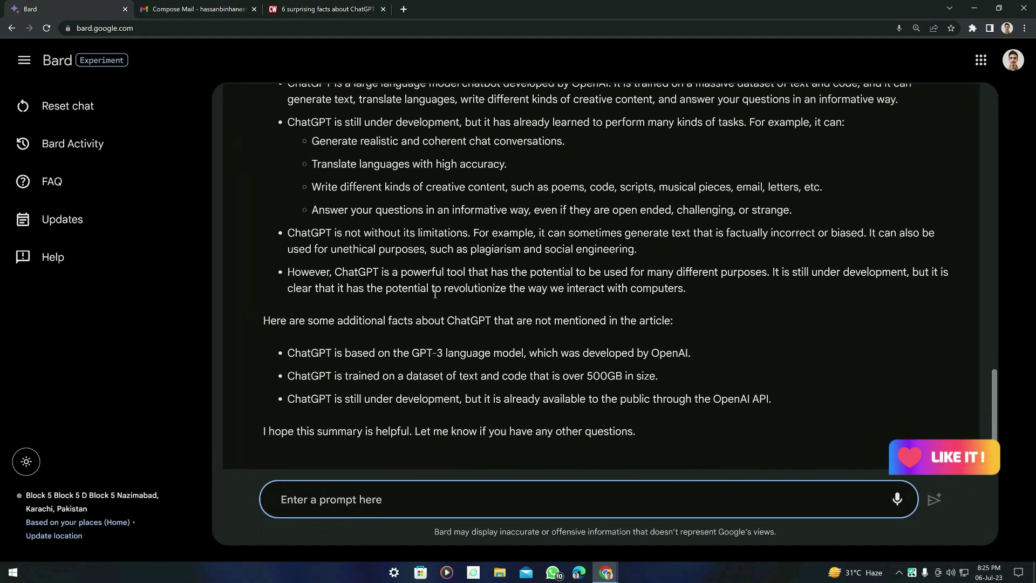
{"action": "scroll", "coordinate": [593, 334], "scroll_direction": "up", "scroll_amount": 3}
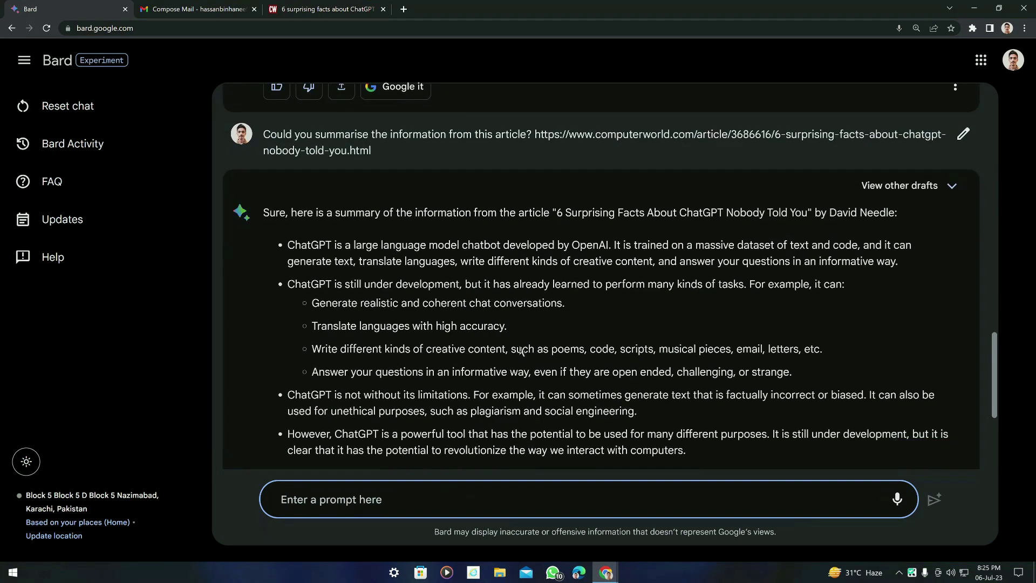
{"action": "scroll", "coordinate": [558, 291], "scroll_direction": "down", "scroll_amount": 1}
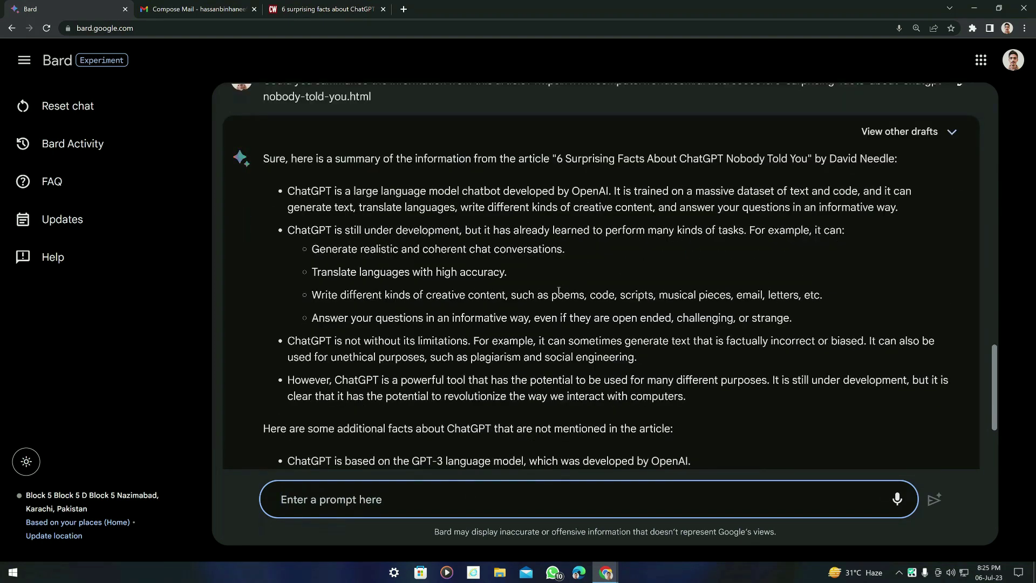
{"action": "scroll", "coordinate": [559, 292], "scroll_direction": "down", "scroll_amount": 4}
{"action": "scroll", "coordinate": [485, 286], "scroll_direction": "up", "scroll_amount": 3}
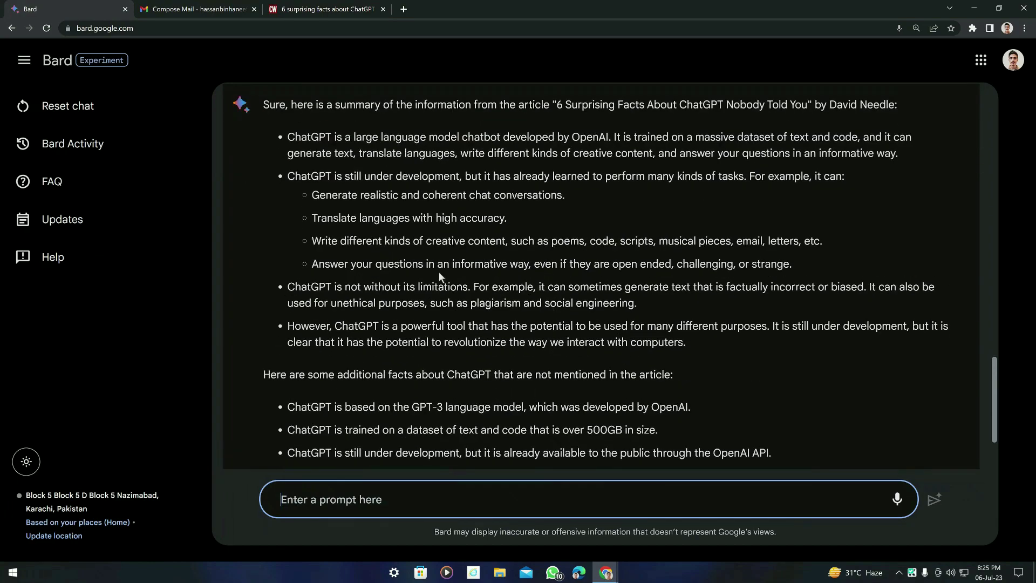
- Go back to the Computerworld article and review its numbered sections for comparison with Bard's summary
{"action": "left_click", "coordinate": [324, 9]}
{"action": "scroll", "coordinate": [414, 281], "scroll_direction": "up", "scroll_amount": 6}
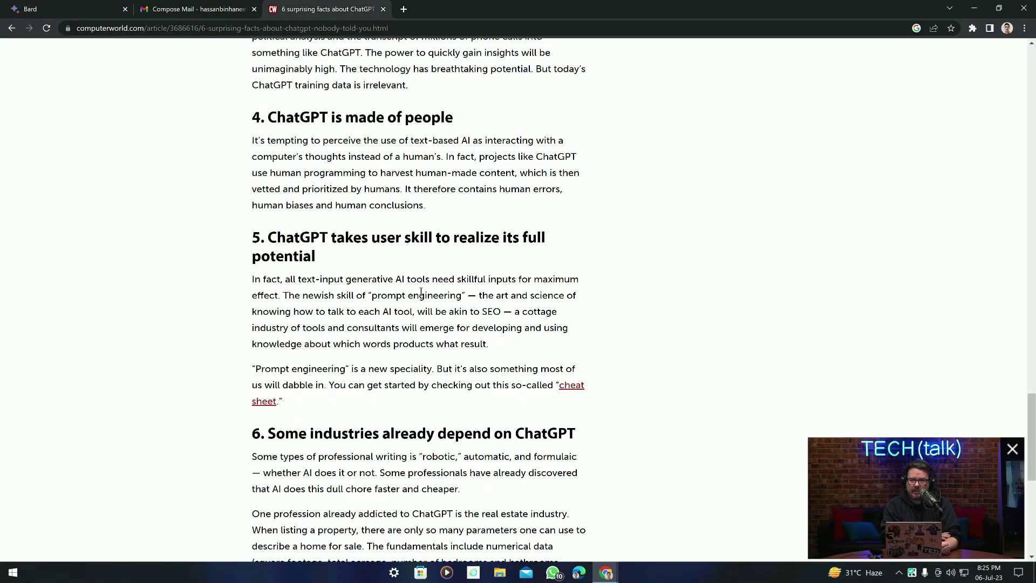
{"action": "scroll", "coordinate": [419, 291], "scroll_direction": "up", "scroll_amount": 12}
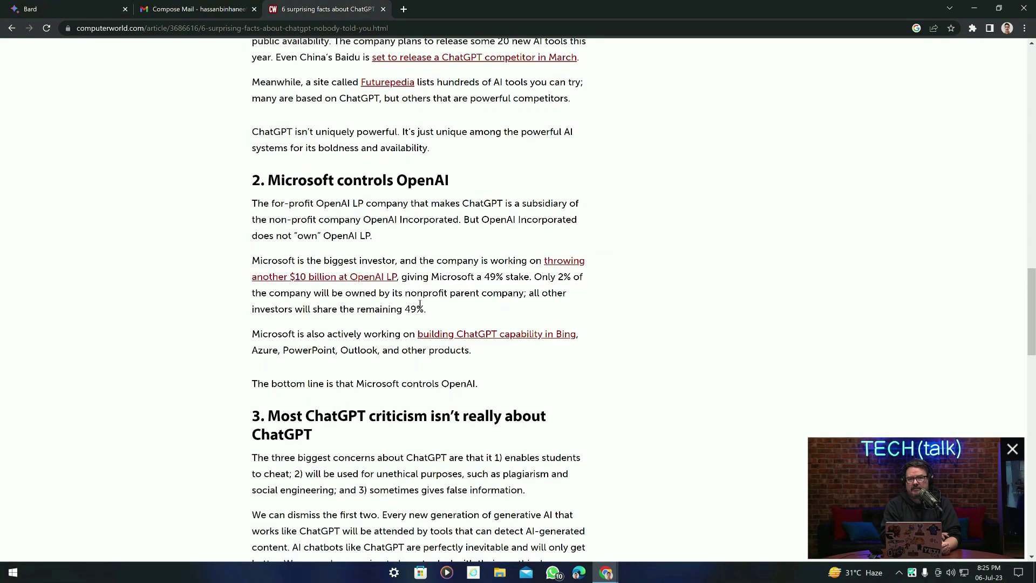
{"action": "scroll", "coordinate": [517, 312], "scroll_direction": "up", "scroll_amount": 6}
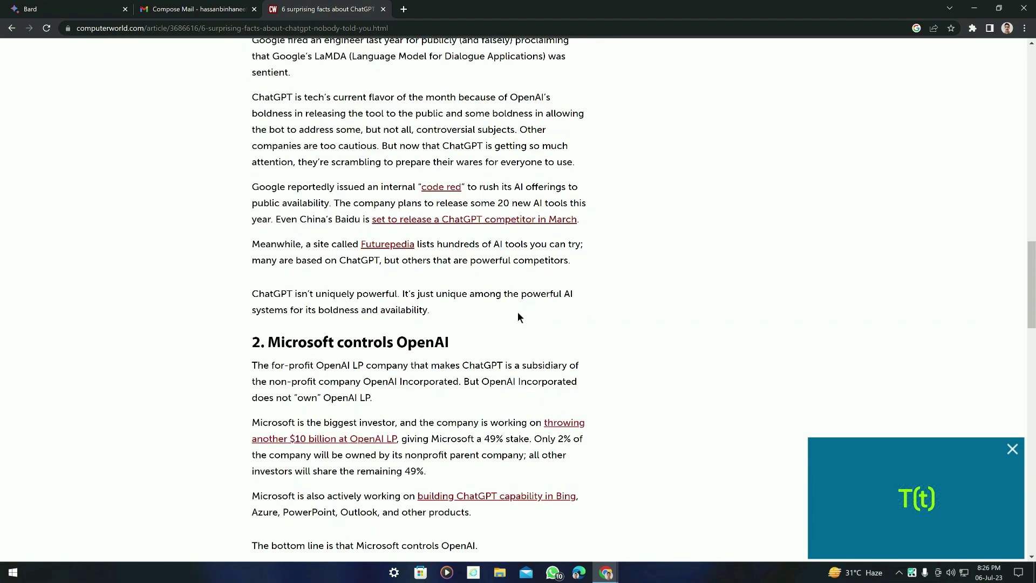
- Switch back to Bard and examine the article prompt, the summary points and the additional facts about ChatGPT
{"action": "key", "text": "ctrl+1"}
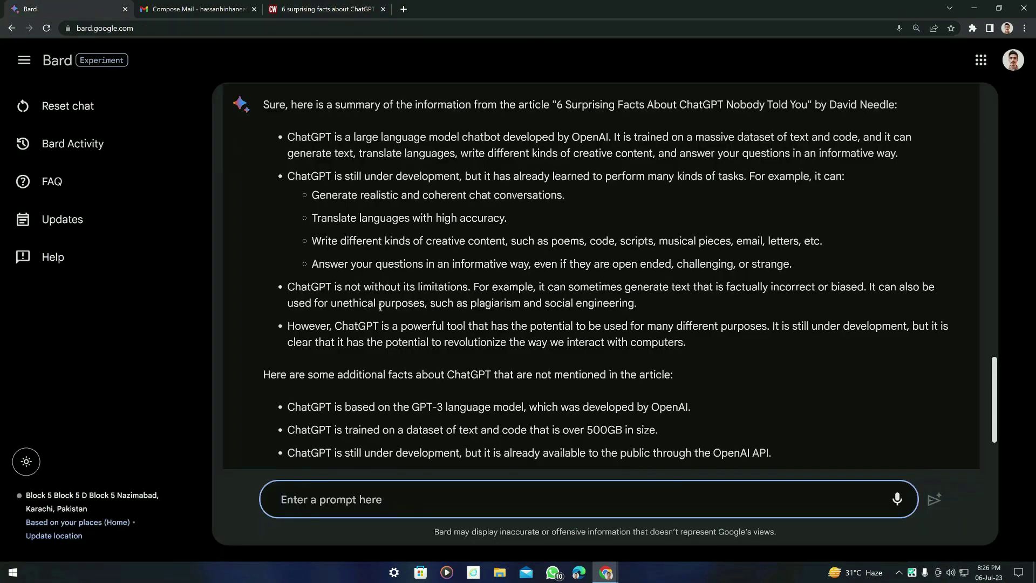
{"action": "scroll", "coordinate": [603, 256], "scroll_direction": "up", "scroll_amount": 4}
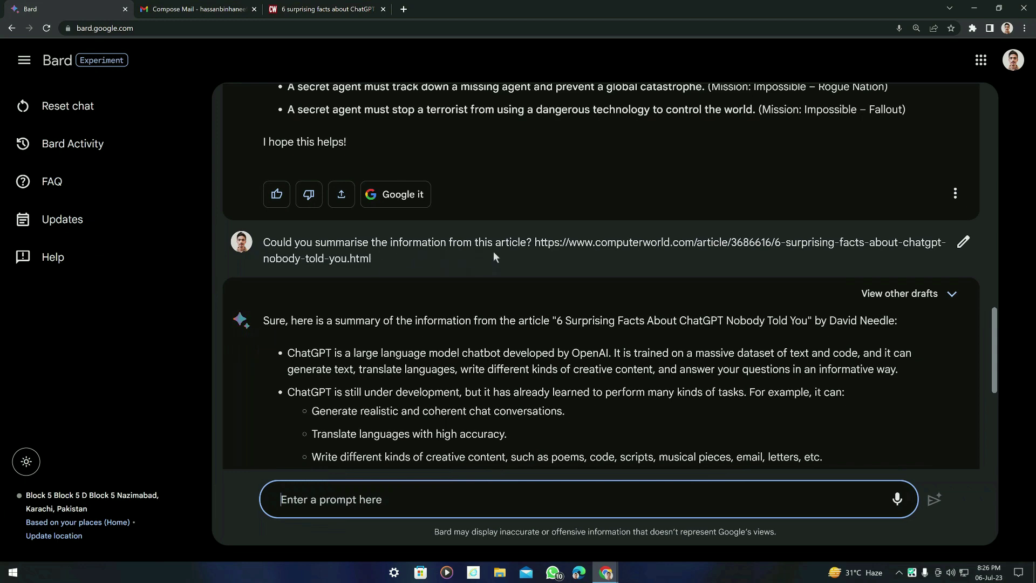
{"action": "scroll", "coordinate": [548, 250], "scroll_direction": "down", "scroll_amount": 4}
{"action": "scroll", "coordinate": [600, 332], "scroll_direction": "down", "scroll_amount": 2}
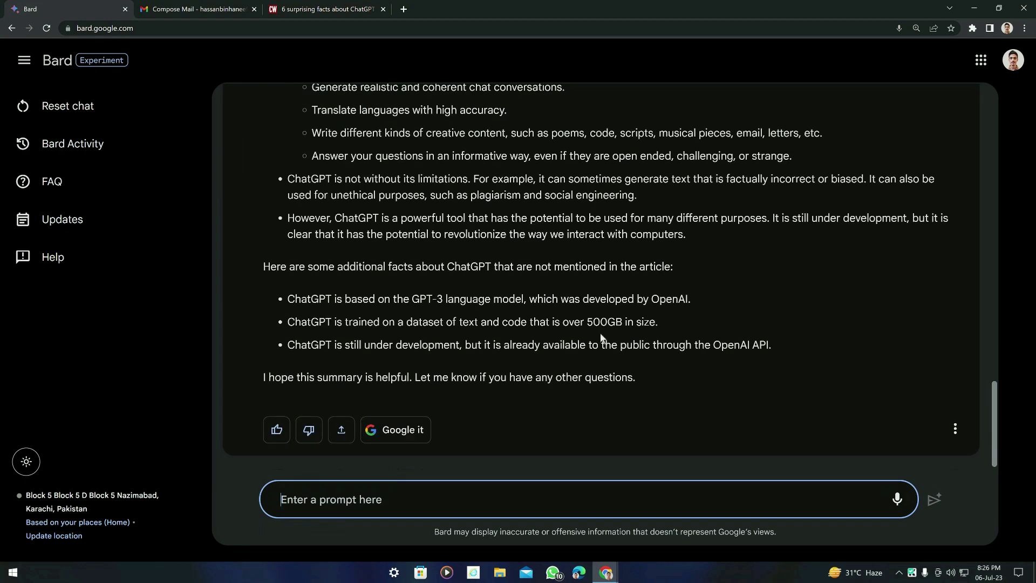
{"action": "scroll", "coordinate": [597, 351], "scroll_direction": "up", "scroll_amount": 3}
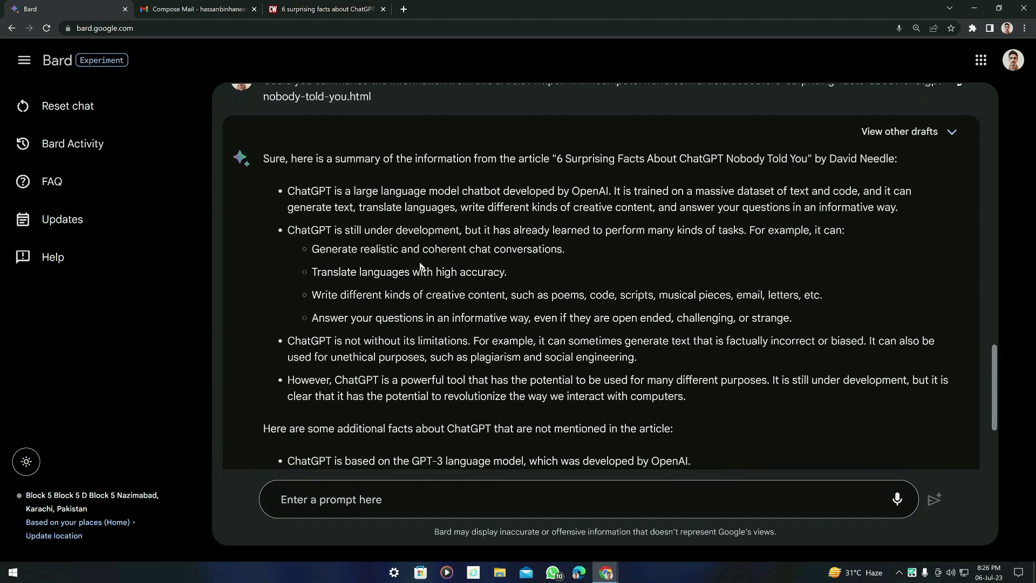
{"action": "scroll", "coordinate": [421, 265], "scroll_direction": "down", "scroll_amount": 4}
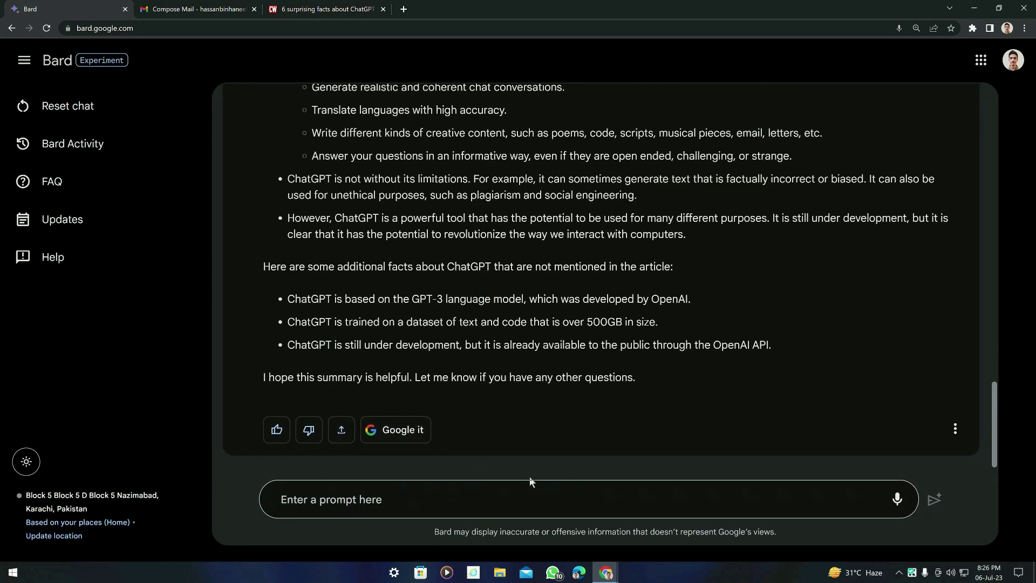
{"action": "scroll", "coordinate": [538, 336], "scroll_direction": "up", "scroll_amount": 4}
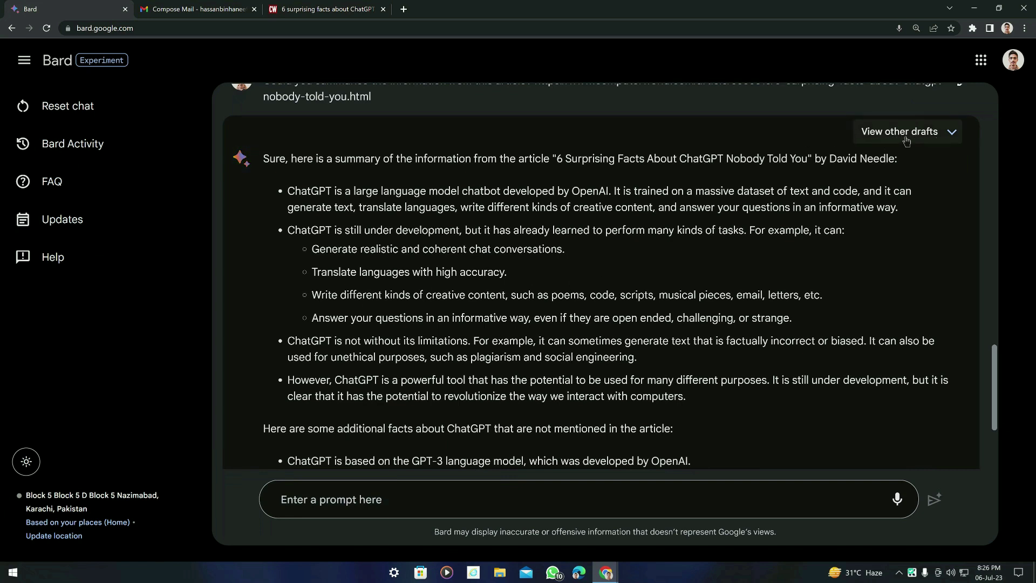
- Show the other drafts of the article summary and read through Draft 2
{"action": "left_click", "coordinate": [946, 140]}
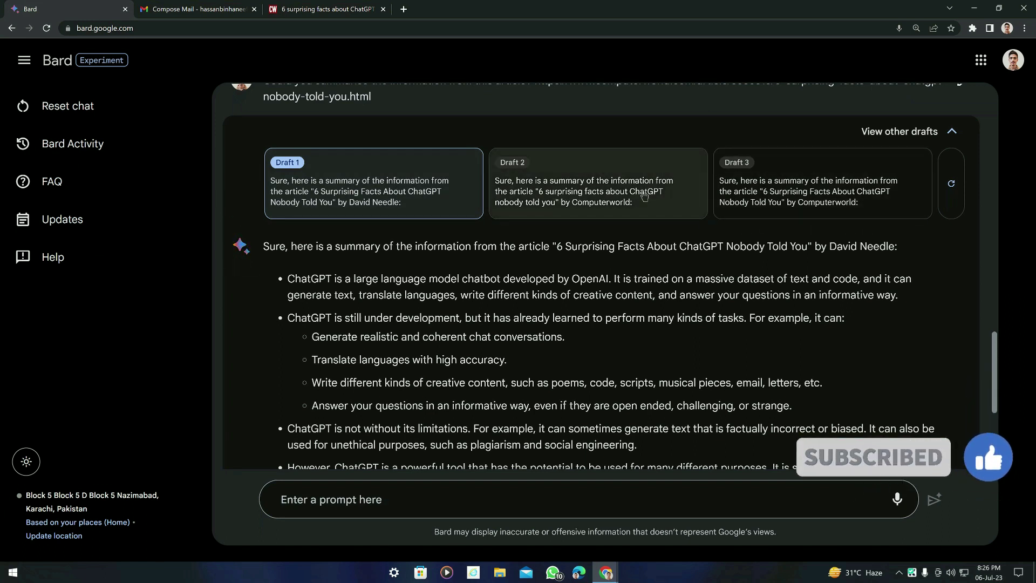
{"action": "left_click", "coordinate": [541, 194]}
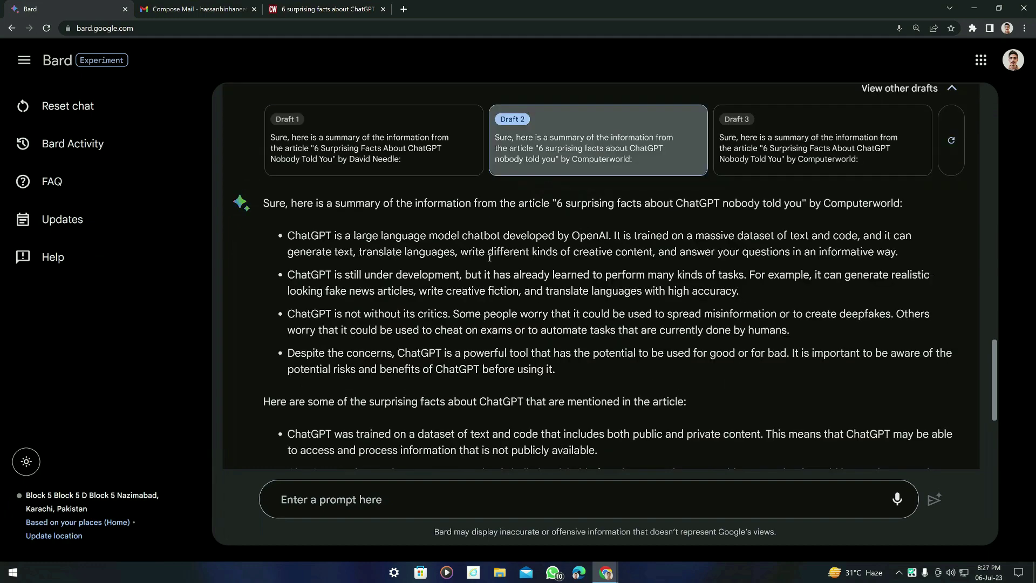
{"action": "scroll", "coordinate": [444, 321], "scroll_direction": "down", "scroll_amount": 2}
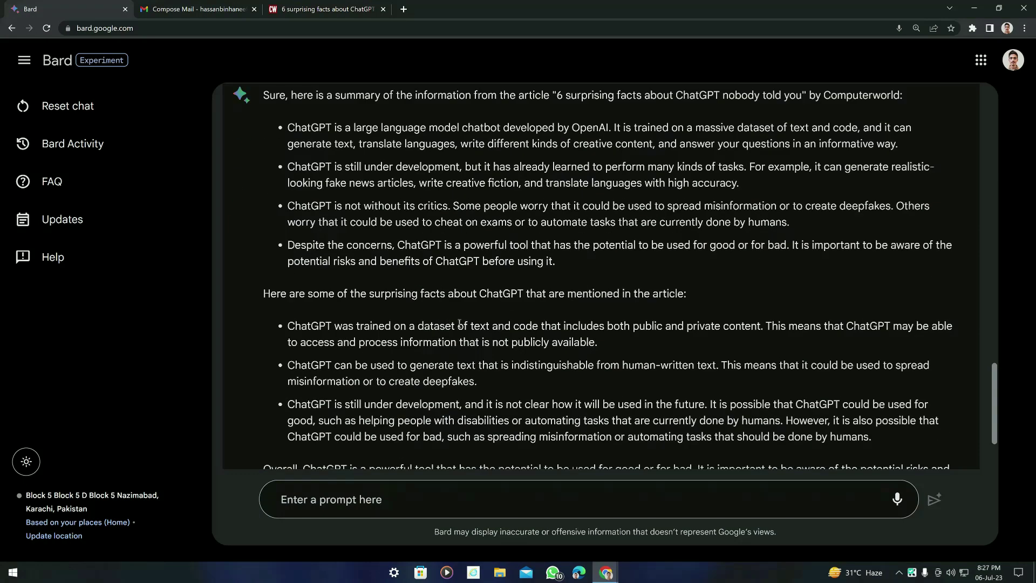
{"action": "scroll", "coordinate": [405, 291], "scroll_direction": "up", "scroll_amount": 2}
{"action": "scroll", "coordinate": [371, 262], "scroll_direction": "down", "scroll_amount": 3}
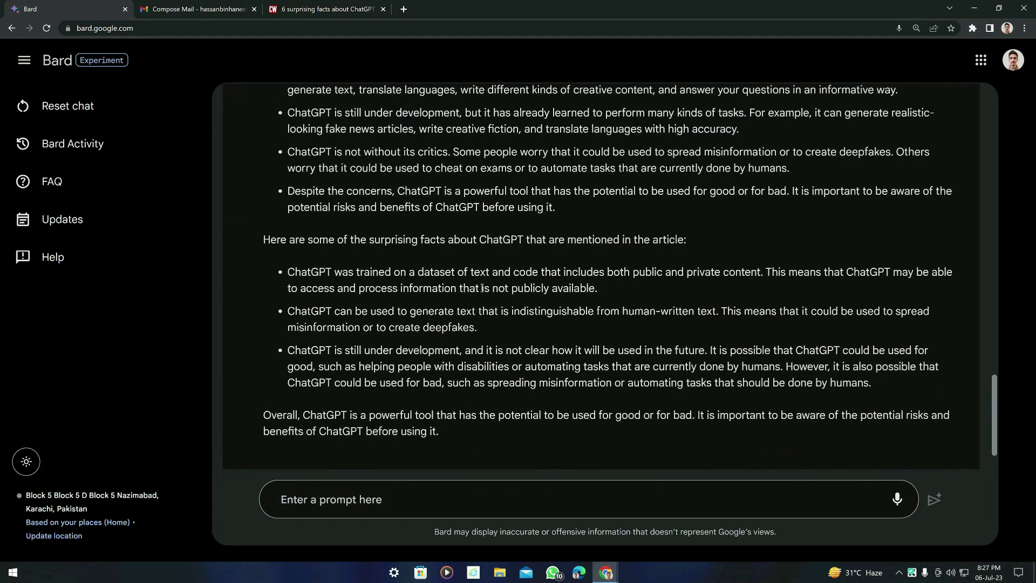
{"action": "scroll", "coordinate": [481, 288], "scroll_direction": "up", "scroll_amount": 1}
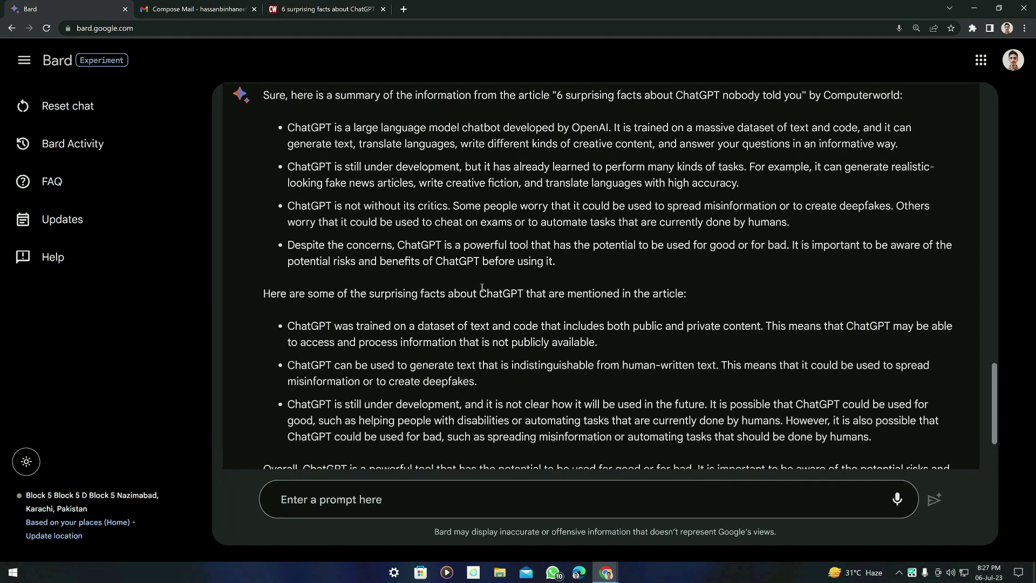
{"action": "scroll", "coordinate": [482, 287], "scroll_direction": "up", "scroll_amount": 2}
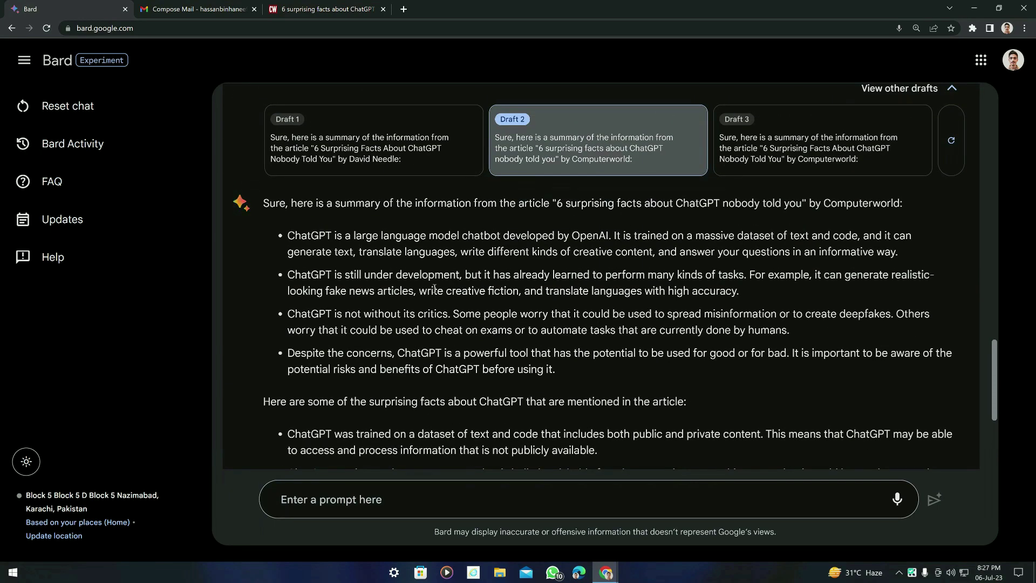
- Read through Draft 3 of the article summary and switch the response back to Draft 1
{"action": "left_click", "coordinate": [779, 148]}
{"action": "scroll", "coordinate": [575, 296], "scroll_direction": "down", "scroll_amount": 5}
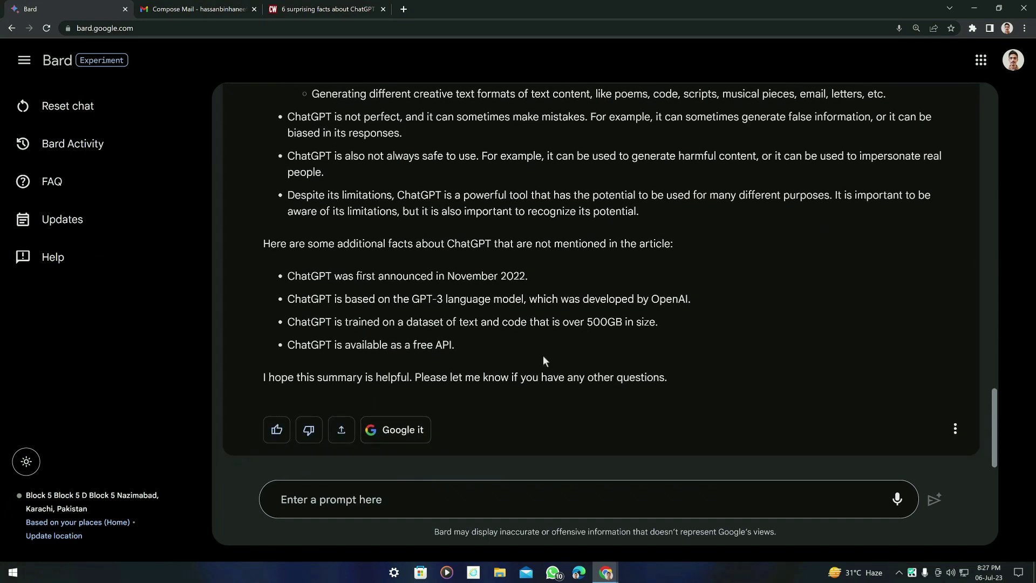
{"action": "scroll", "coordinate": [664, 376], "scroll_direction": "up", "scroll_amount": 6}
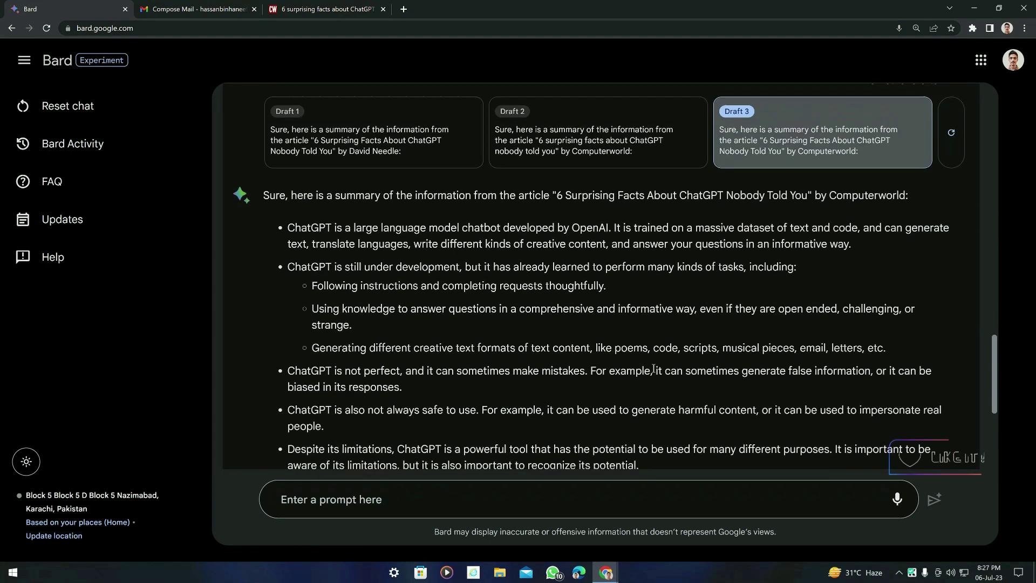
{"action": "scroll", "coordinate": [620, 345], "scroll_direction": "down", "scroll_amount": 4}
{"action": "scroll", "coordinate": [621, 334], "scroll_direction": "down", "scroll_amount": 2}
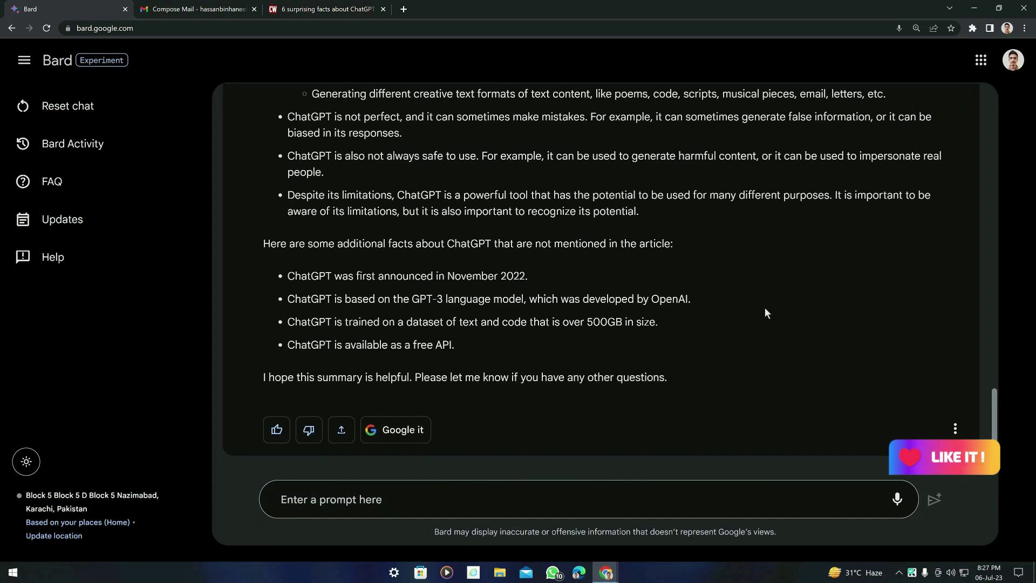
{"action": "scroll", "coordinate": [701, 297], "scroll_direction": "up", "scroll_amount": 6}
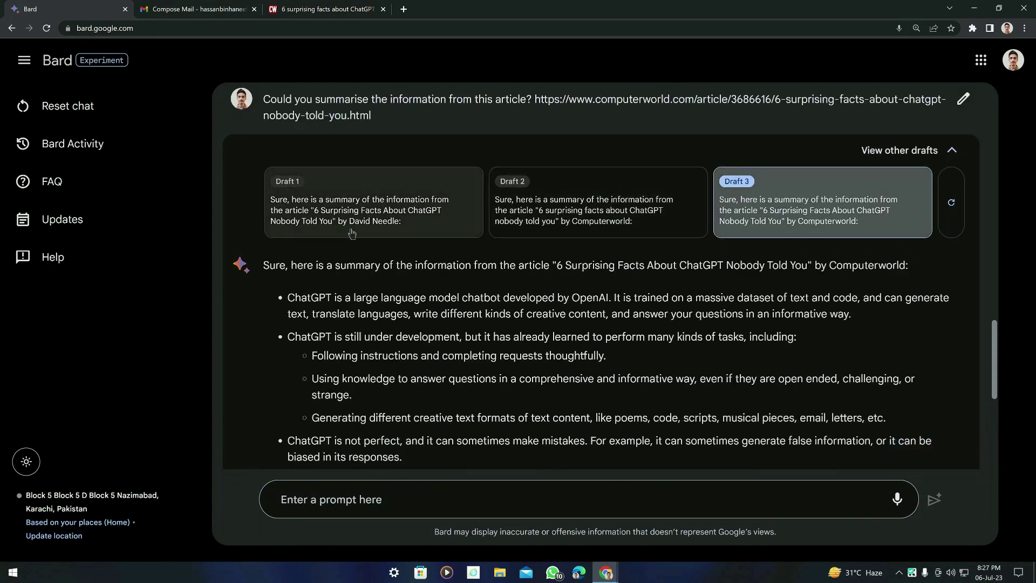
{"action": "left_click", "coordinate": [384, 218]}
{"action": "scroll", "coordinate": [497, 379], "scroll_direction": "down", "scroll_amount": 5}
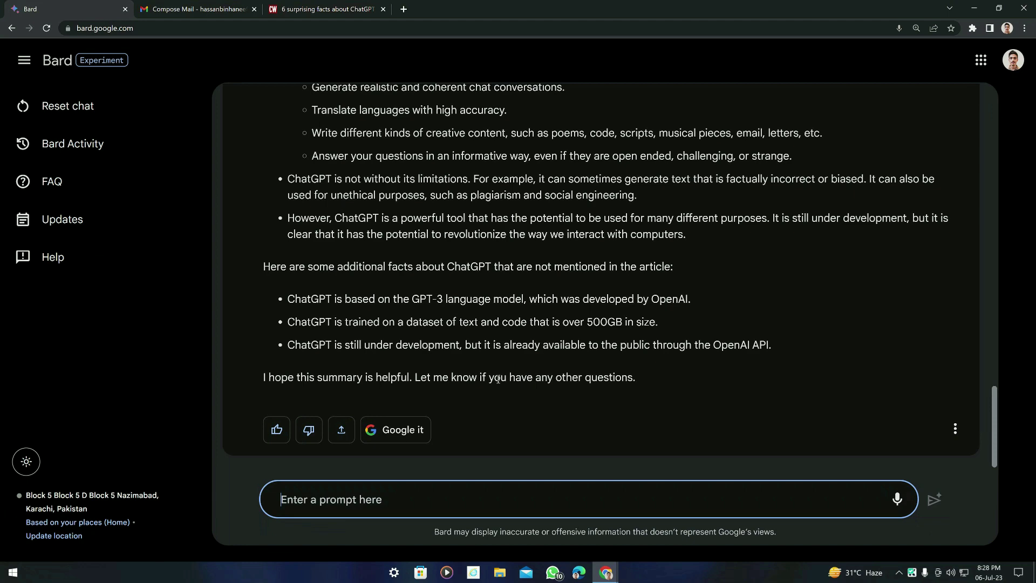
- Load github.com in the tab holding the Gmail draft and search GitHub for "python code"
{"action": "left_click", "coordinate": [229, 4]}
{"action": "left_click", "coordinate": [235, 29]}
{"action": "type", "text": "github.com"}
{"action": "key", "text": "Return"}
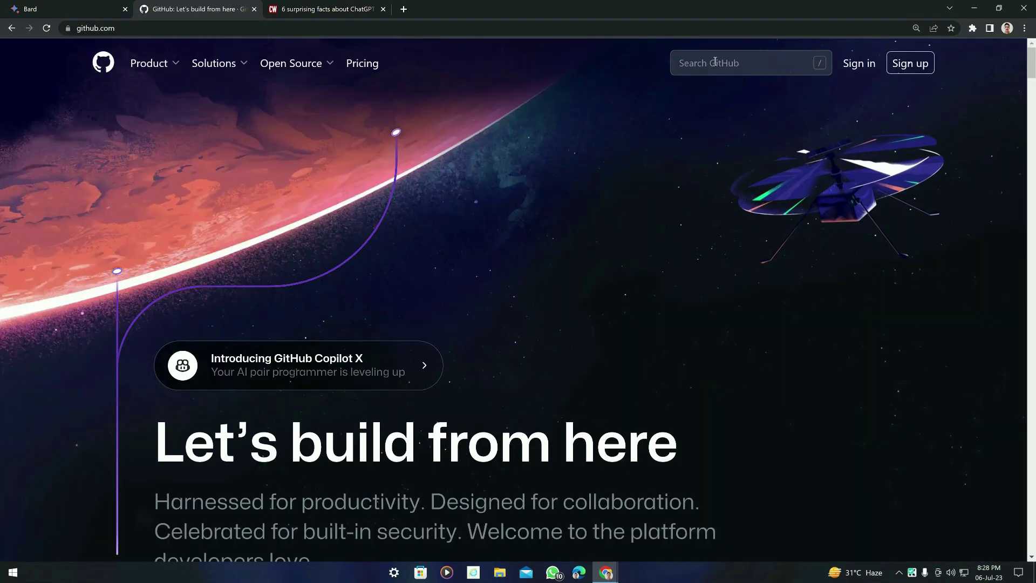
{"action": "left_click", "coordinate": [715, 61]}
{"action": "type", "text": "python code"}
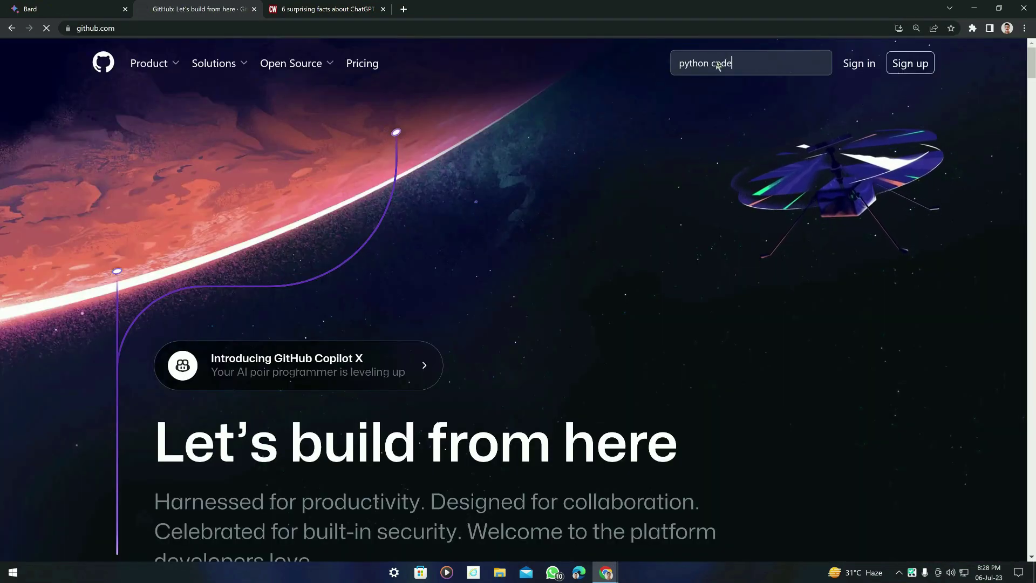
{"action": "key", "text": "Return"}
- Open the clean-code-python repository from the GitHub search results and view its file list
{"action": "scroll", "coordinate": [487, 263], "scroll_direction": "down", "scroll_amount": 12}
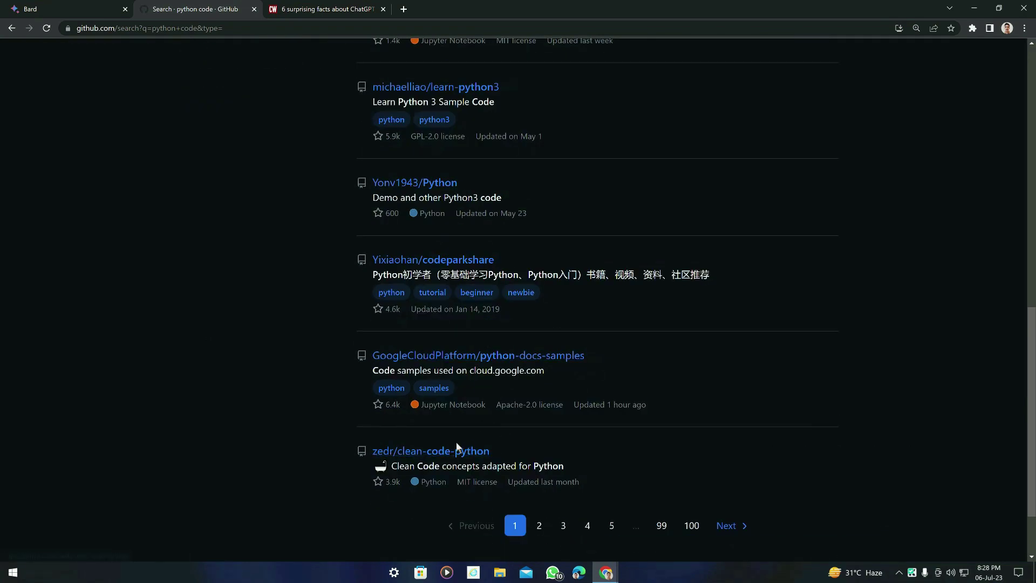
{"action": "left_click", "coordinate": [456, 448]}
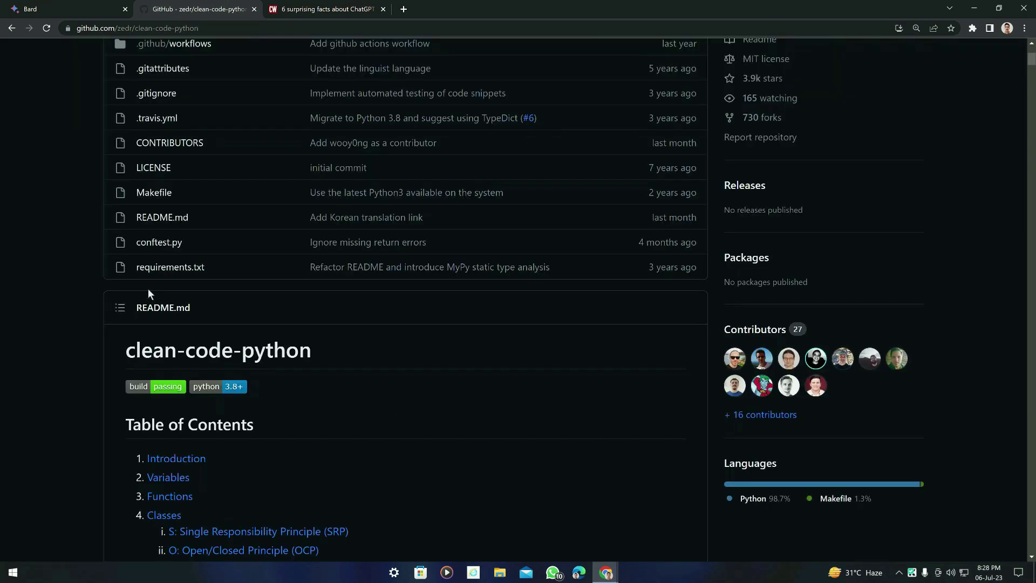
{"action": "scroll", "coordinate": [147, 283], "scroll_direction": "up", "scroll_amount": 3}
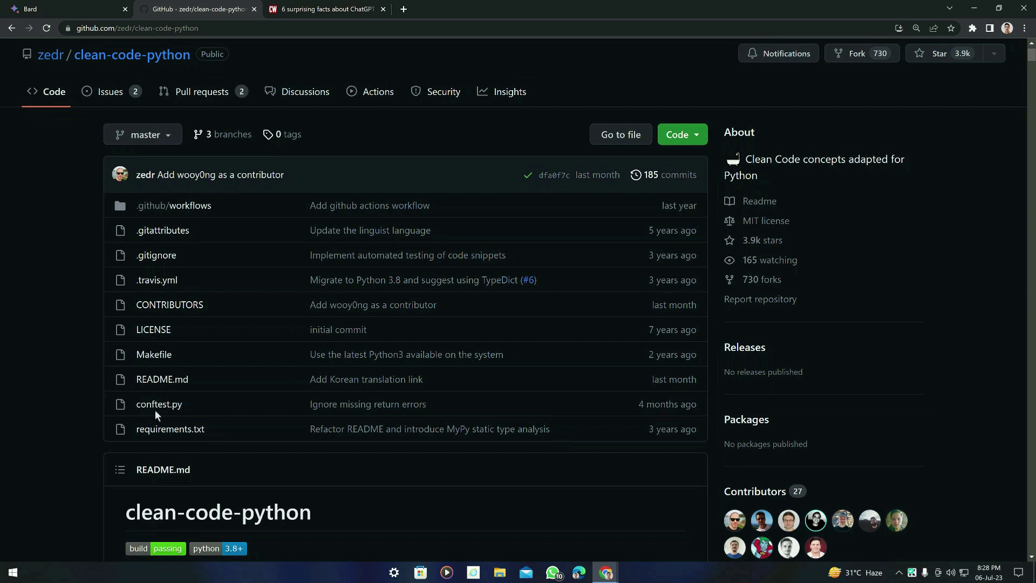
- In Bard, begin a new prompt with "Could you give the details of the file"
{"action": "left_click_drag", "start_coordinate": [191, 409], "coordinate": [135, 406]}
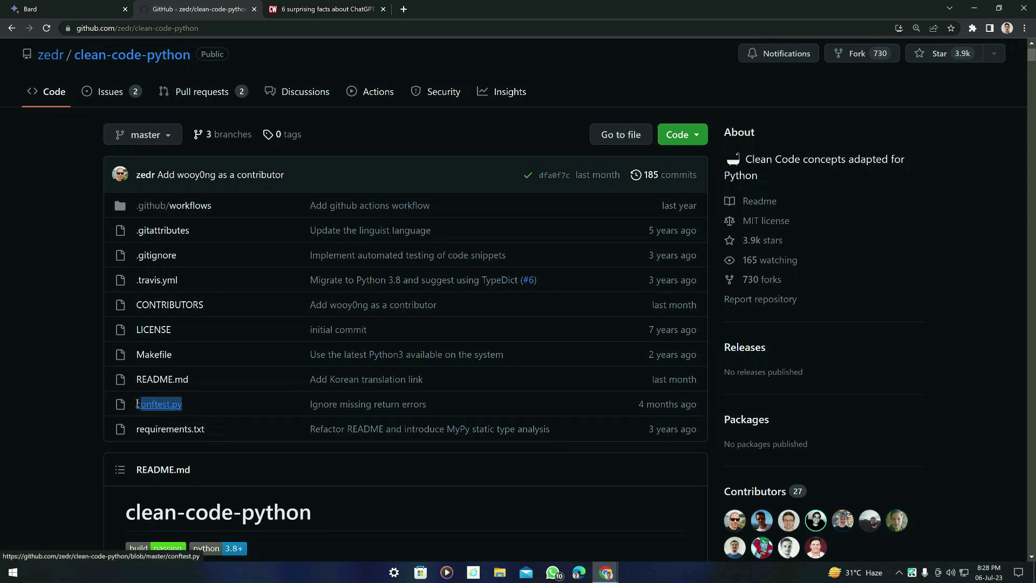
{"action": "left_click", "coordinate": [246, 204]}
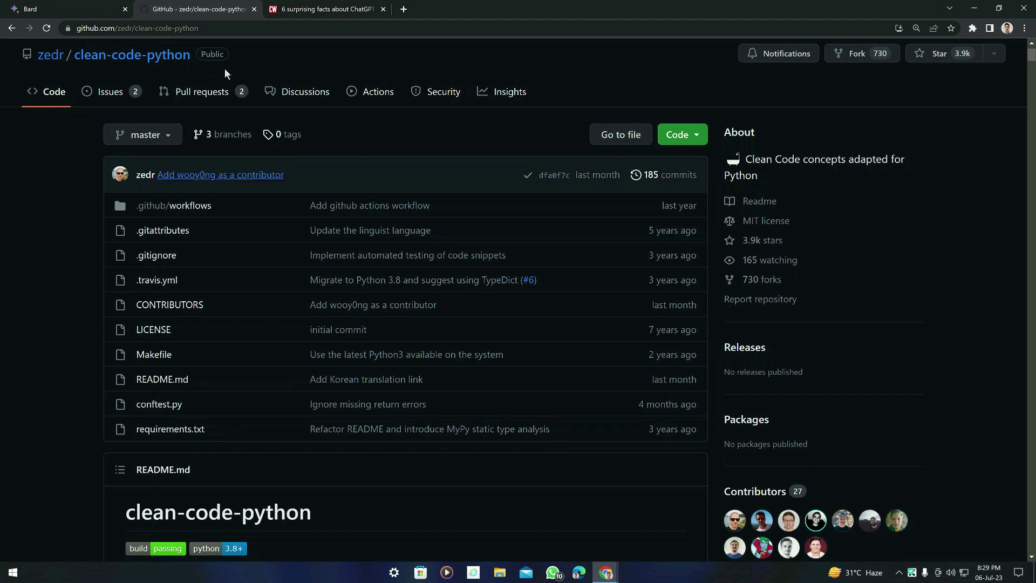
{"action": "left_click", "coordinate": [208, 28]}
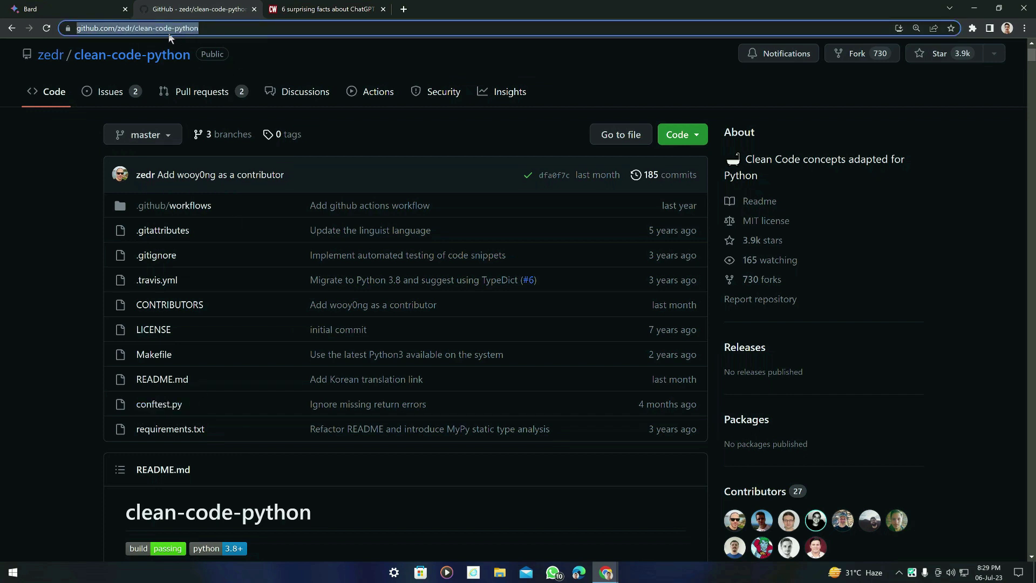
{"action": "key", "text": "ctrl+shift+Tab"}
{"action": "type", "text": "Could"}
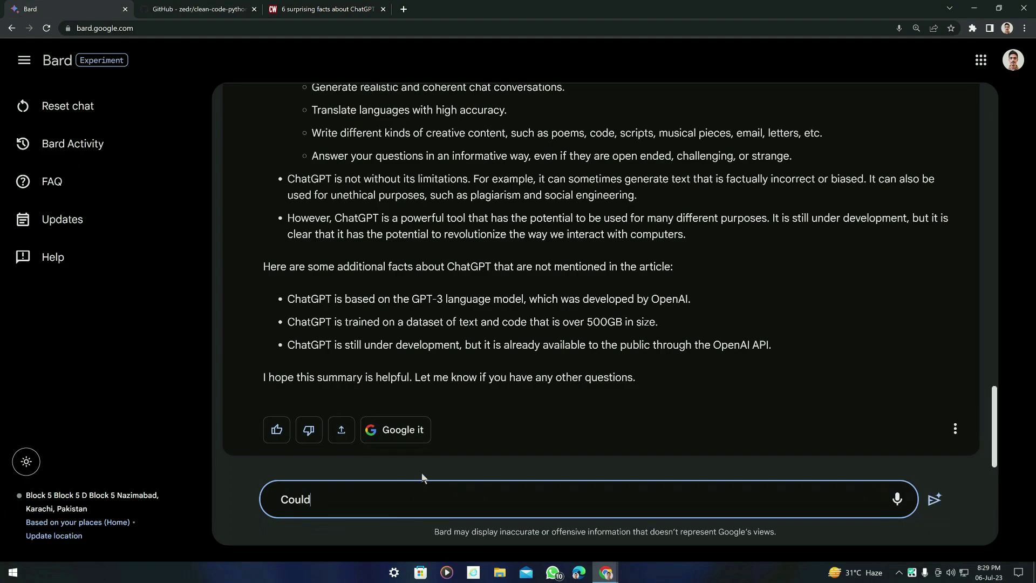
{"action": "type", "text": " you give te"}
{"action": "key", "text": "BackSpace"}
{"action": "type", "text": "he details of the file"}
- Copy the file name conftest.py from the GitHub repository's file list and add it to the end of the Bard prompt
{"action": "key", "text": "ctrl+Tab"}
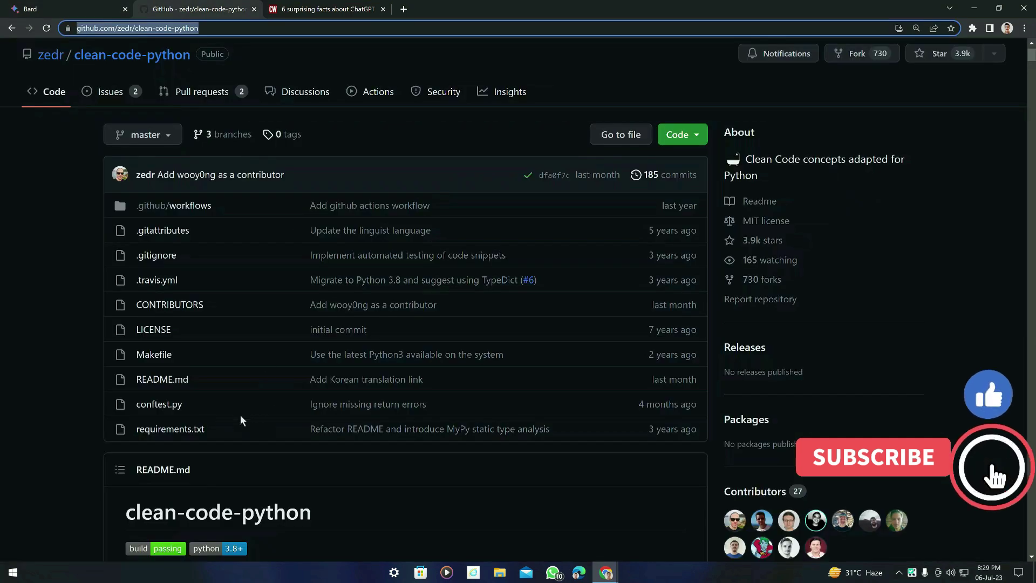
{"action": "left_click_drag", "start_coordinate": [182, 404], "coordinate": [136, 403]}
{"action": "key", "text": "ctrl+c"}
{"action": "key", "text": "ctrl+shift+Tab"}
{"action": "key", "text": "ctrl+v"}
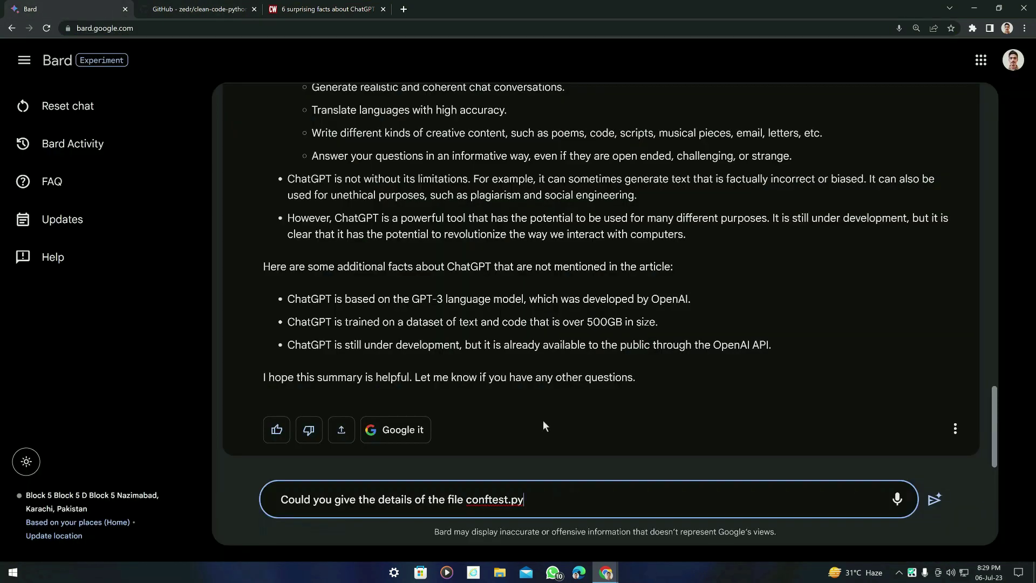
- Complete the prompt with "from the repo" and the copied URL of the clean-code-python repository, ending in a question mark, and submit it
{"action": "type", "text": "from"}
{"action": "type", "text": "the repo"}
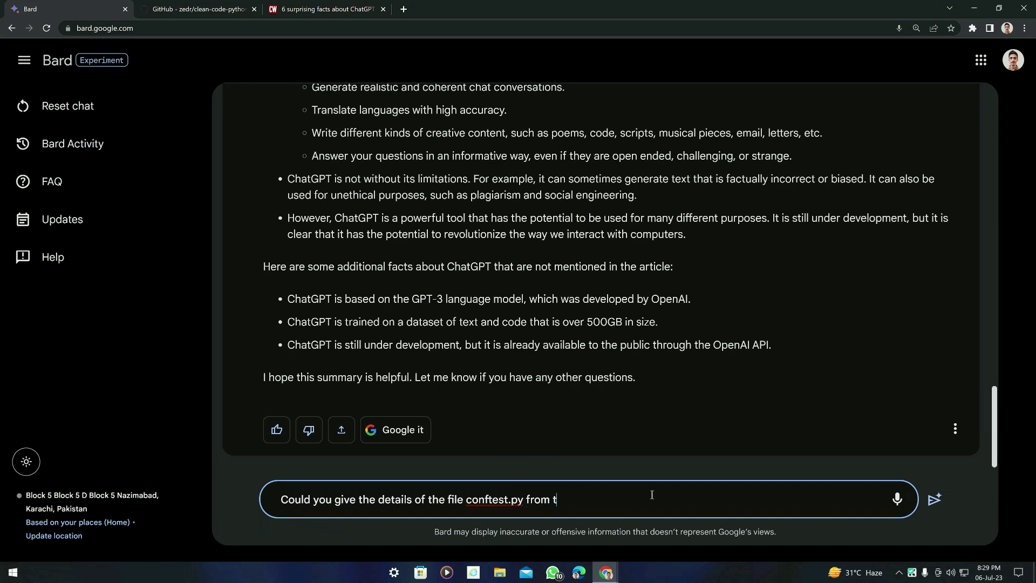
{"action": "left_click", "coordinate": [157, 6]}
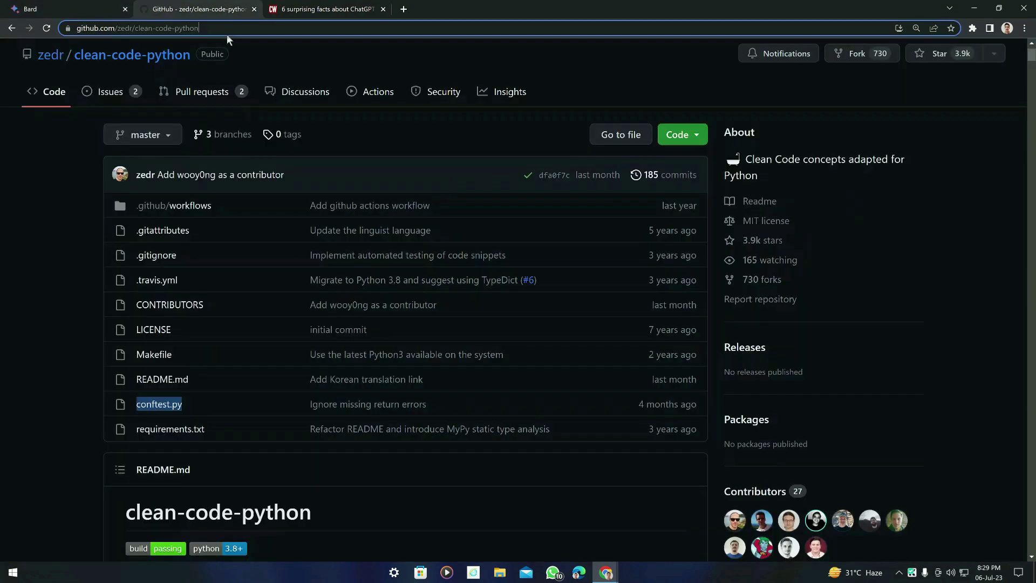
{"action": "left_click", "coordinate": [227, 29]}
{"action": "key", "text": "ctrl+c"}
{"action": "key", "text": "ctrl+shift+Tab"}
{"action": "key", "text": "ctrl+v"}
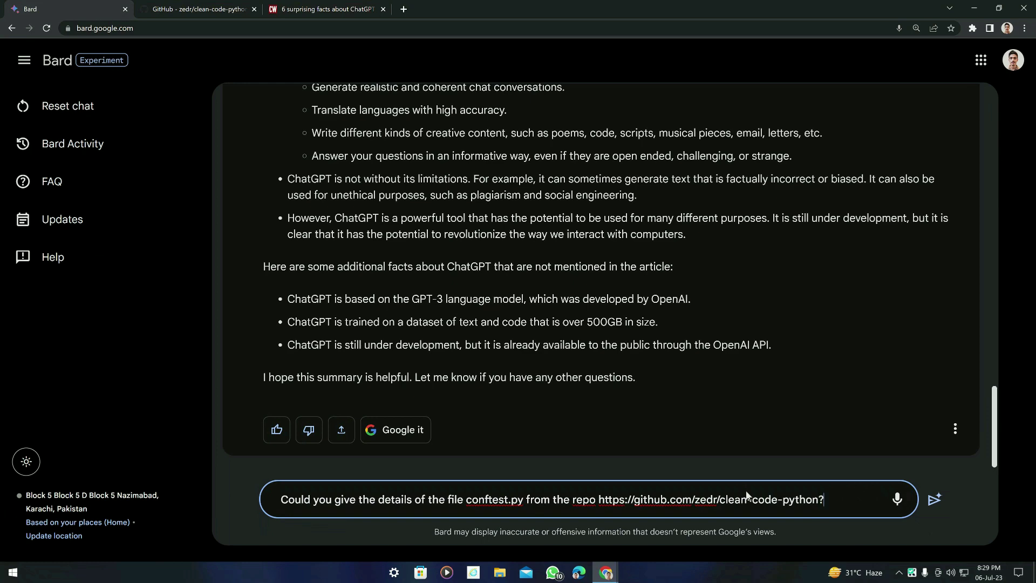
{"action": "key", "text": "Return"}
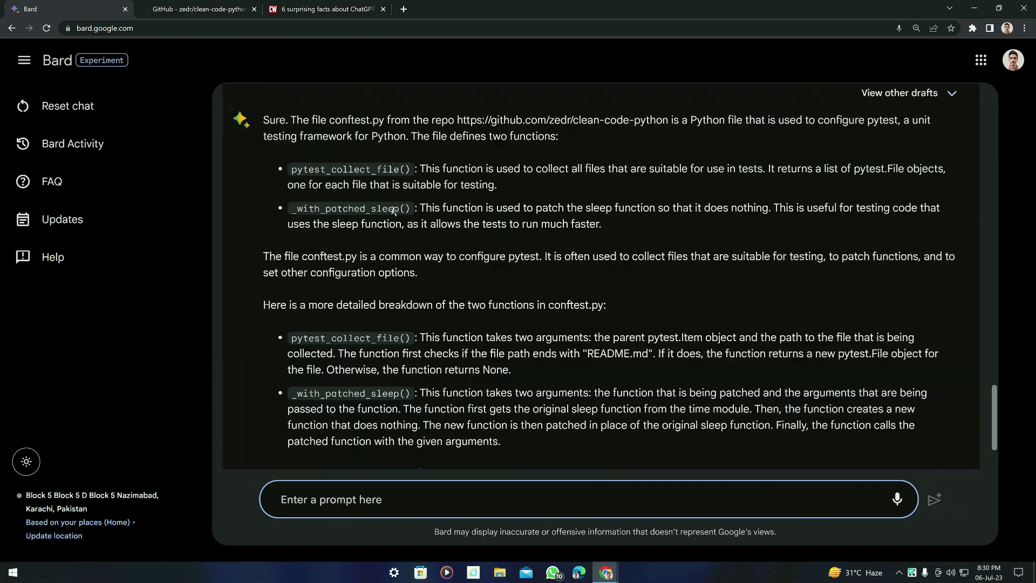
- Read Bard's explanation of conftest.py and compare its pytest_collect_file description with the source file on GitHub
{"action": "scroll", "coordinate": [351, 191], "scroll_direction": "down", "scroll_amount": 2}
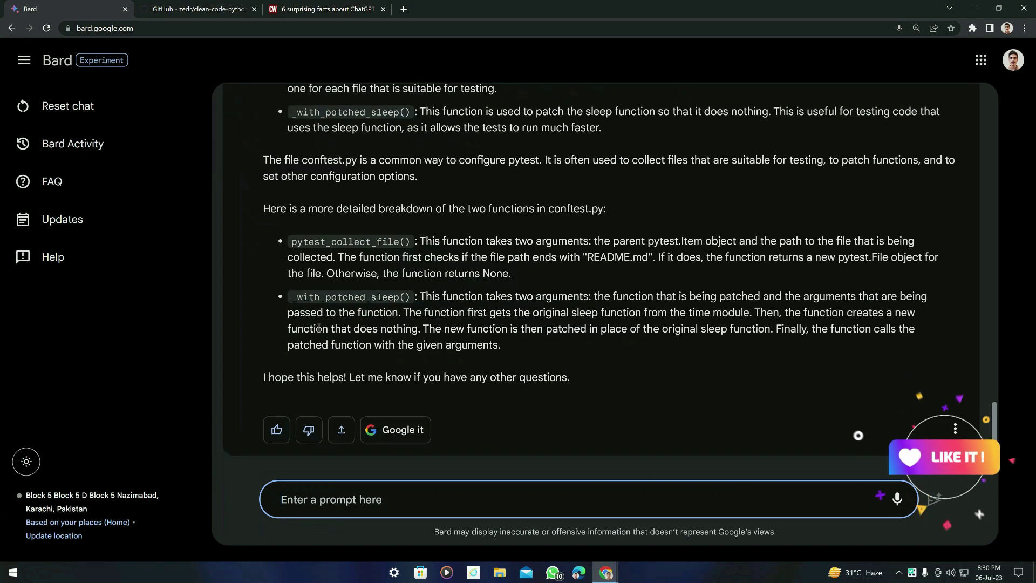
{"action": "scroll", "coordinate": [308, 189], "scroll_direction": "up", "scroll_amount": 3}
{"action": "scroll", "coordinate": [313, 189], "scroll_direction": "down", "scroll_amount": 2}
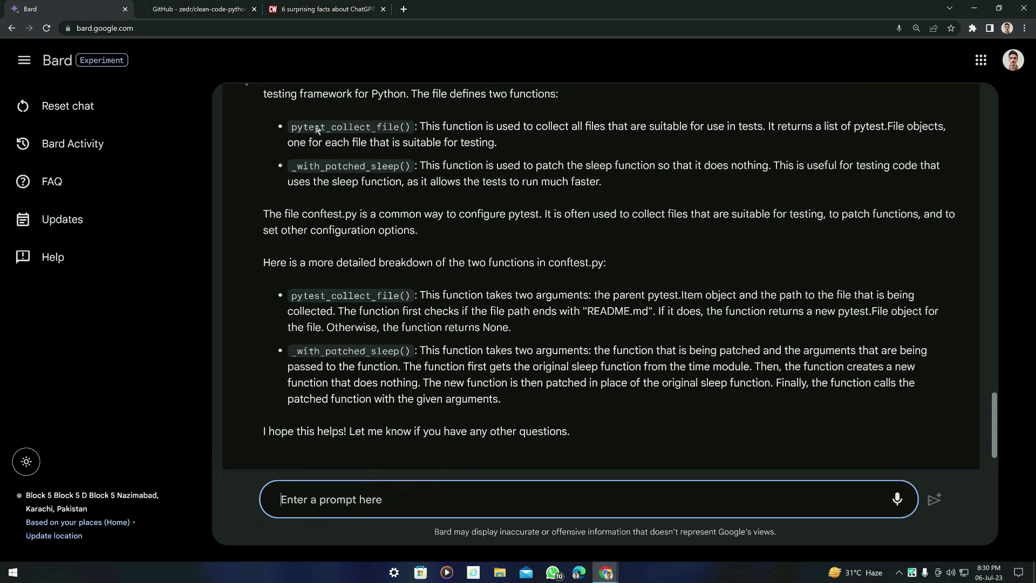
{"action": "left_click", "coordinate": [206, 8]}
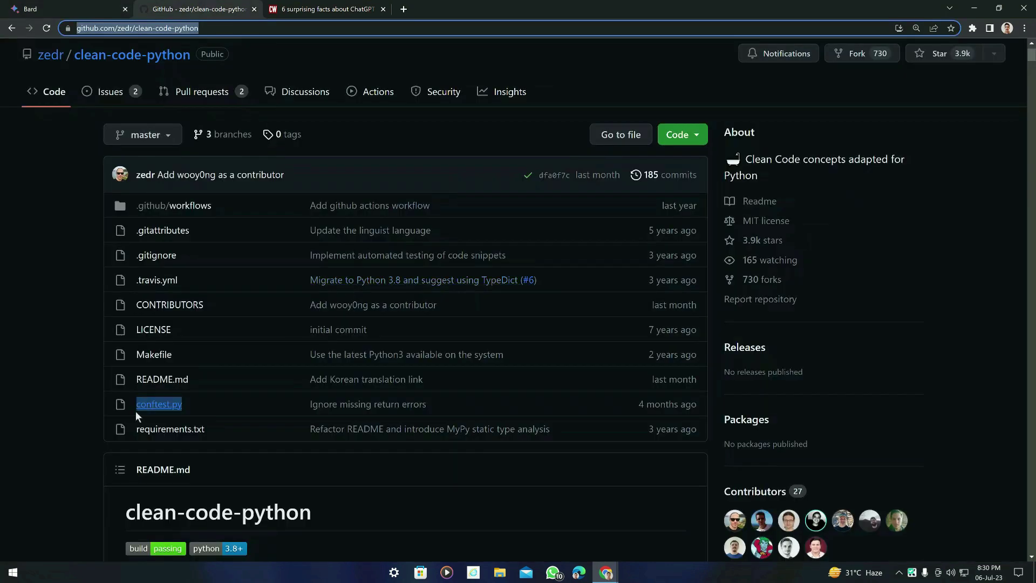
{"action": "left_click", "coordinate": [157, 399]}
{"action": "left_click_drag", "start_coordinate": [162, 237], "coordinate": [238, 239]}
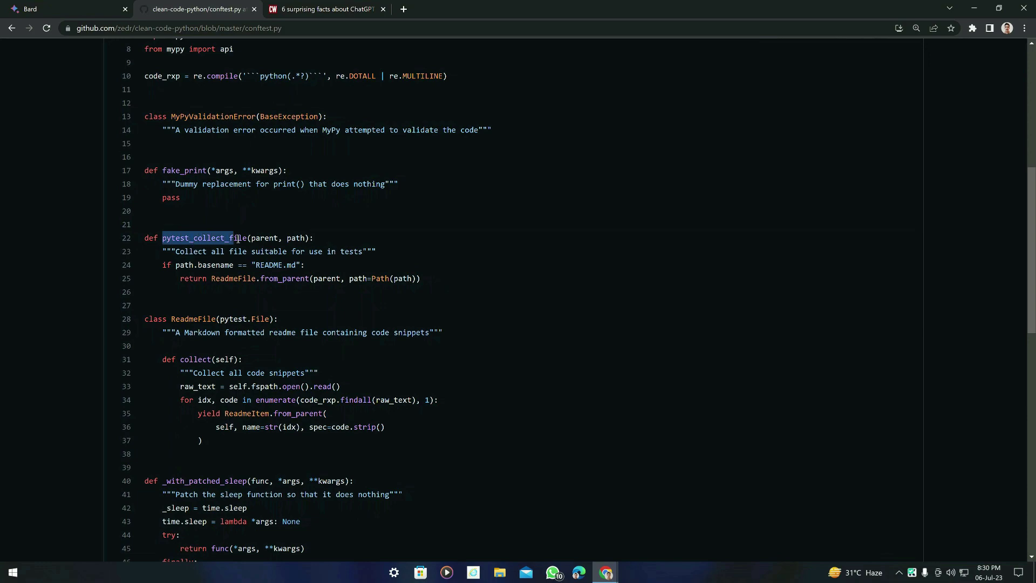
{"action": "left_click", "coordinate": [228, 263]}
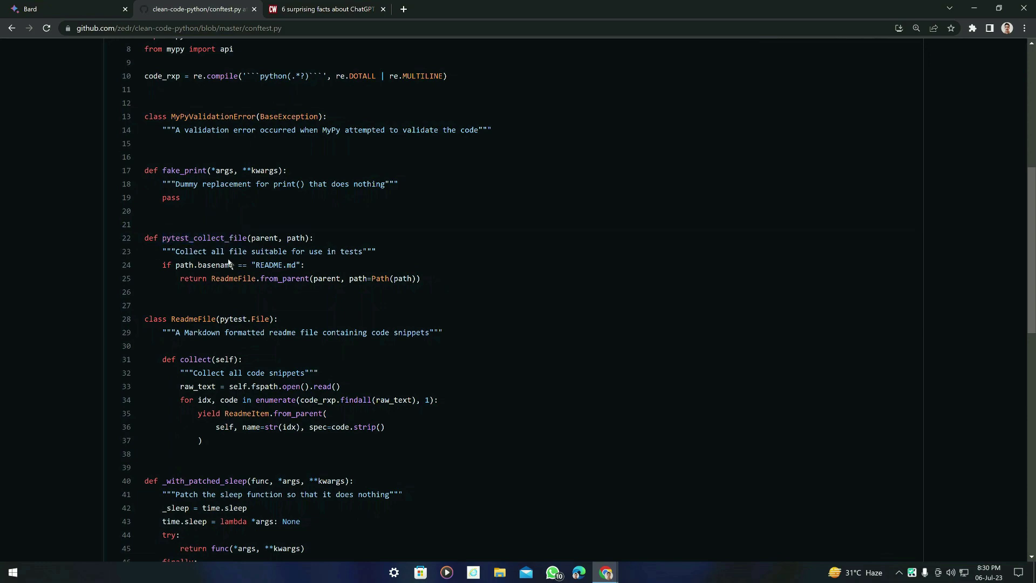
{"action": "left_click", "coordinate": [76, 6]}
{"action": "scroll", "coordinate": [490, 213], "scroll_direction": "down", "scroll_amount": 2}
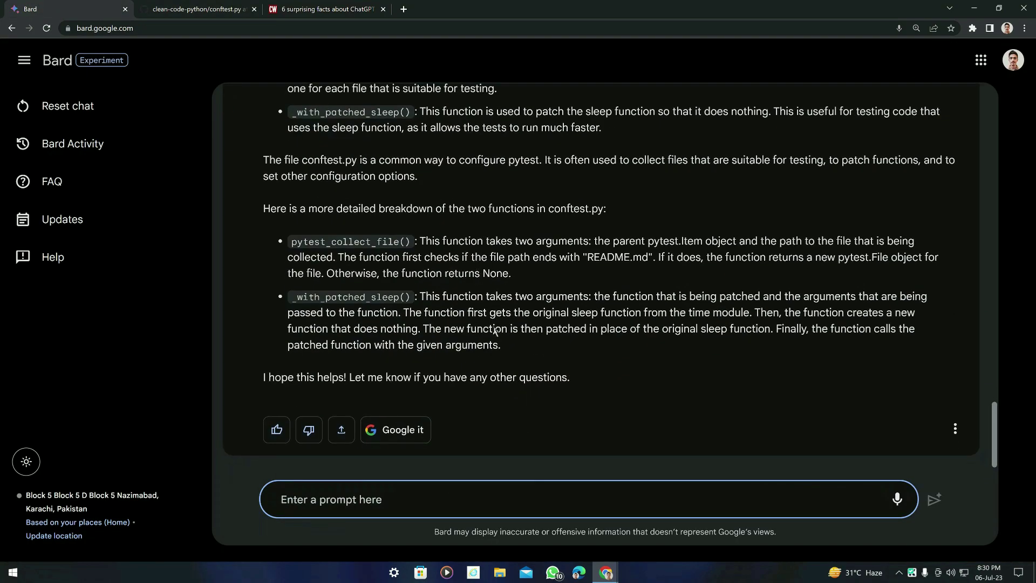
{"action": "scroll", "coordinate": [398, 257], "scroll_direction": "up", "scroll_amount": 5}
- Return to the clean-code-python repository's main page on GitHub and look through its file list and README
{"action": "left_click", "coordinate": [197, 8]}
{"action": "key", "text": "alt+Left"}
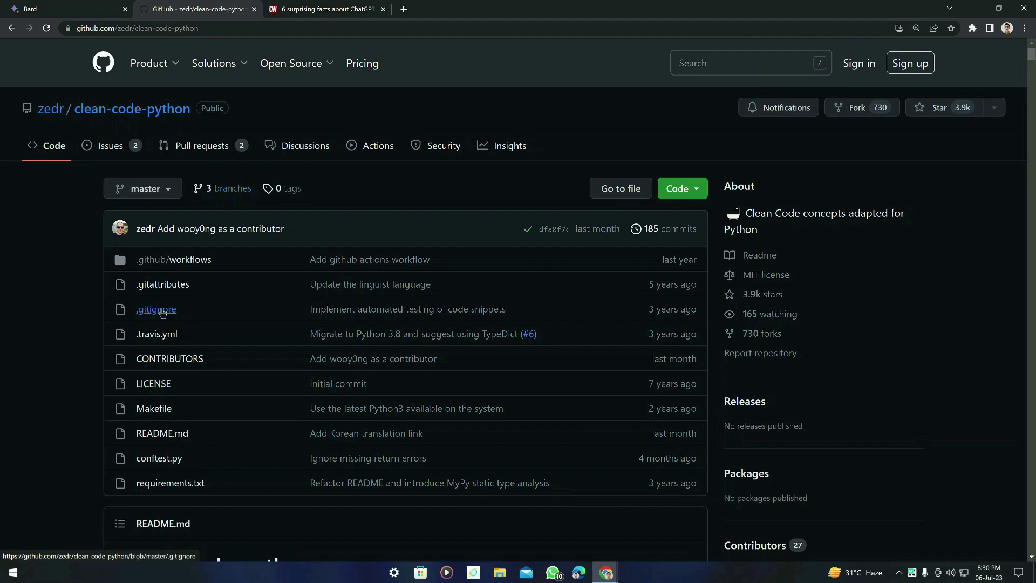
{"action": "scroll", "coordinate": [221, 391], "scroll_direction": "down", "scroll_amount": 3}
{"action": "scroll", "coordinate": [198, 381], "scroll_direction": "down", "scroll_amount": 2}
{"action": "scroll", "coordinate": [154, 347], "scroll_direction": "up", "scroll_amount": 2}
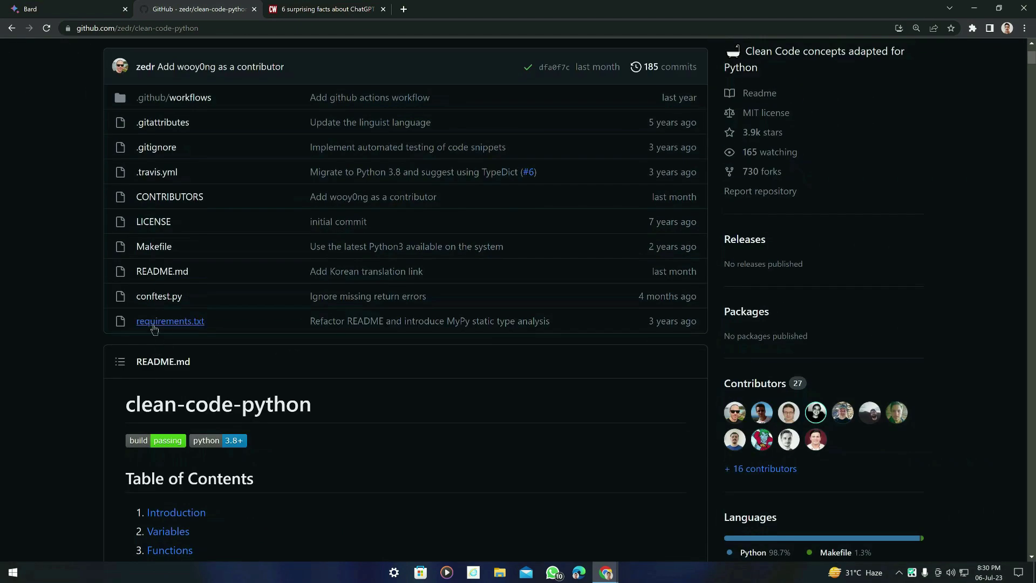
{"action": "scroll", "coordinate": [162, 321], "scroll_direction": "down", "scroll_amount": 4}
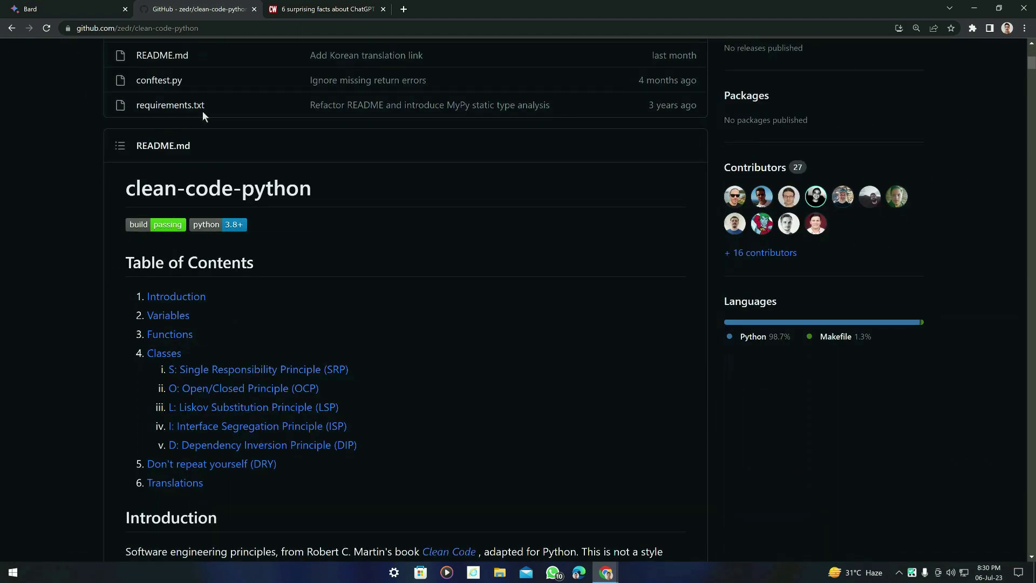
{"action": "scroll", "coordinate": [230, 190], "scroll_direction": "down", "scroll_amount": 7}
{"action": "scroll", "coordinate": [311, 388], "scroll_direction": "down", "scroll_amount": 7}
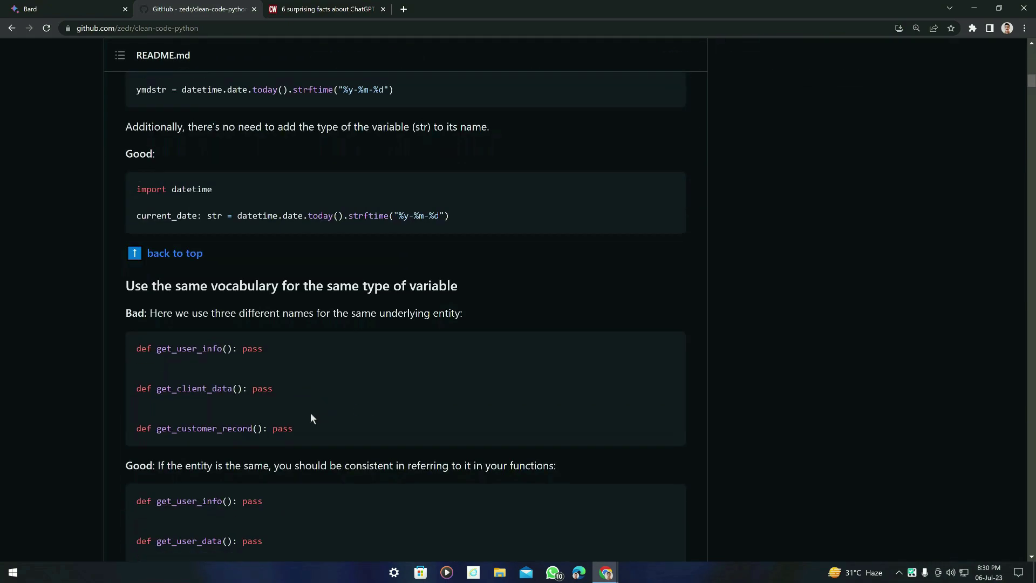
{"action": "scroll", "coordinate": [310, 412], "scroll_direction": "up", "scroll_amount": 7}
{"action": "scroll", "coordinate": [242, 399], "scroll_direction": "up", "scroll_amount": 12}
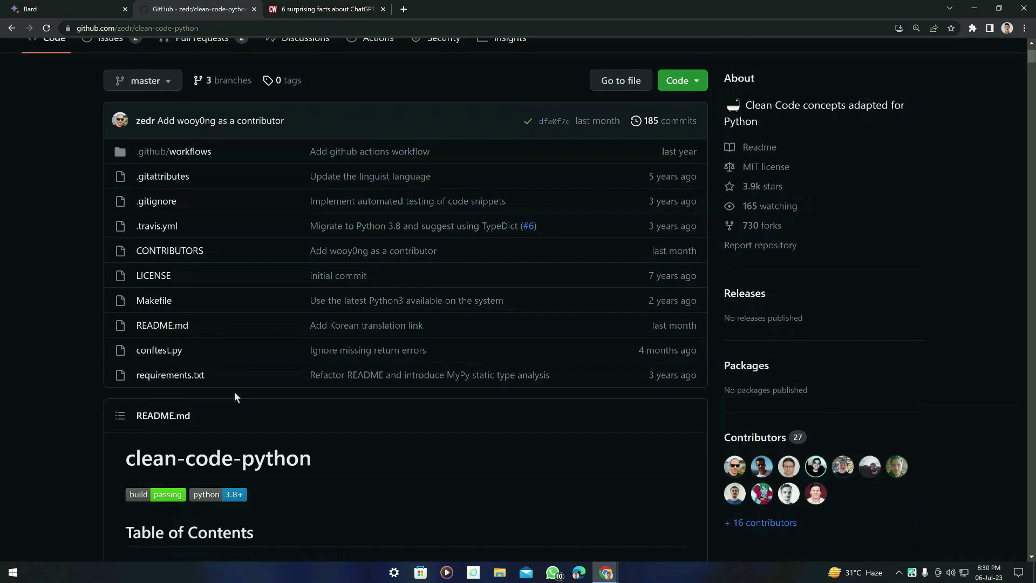
{"action": "scroll", "coordinate": [259, 397], "scroll_direction": "down", "scroll_amount": 6}
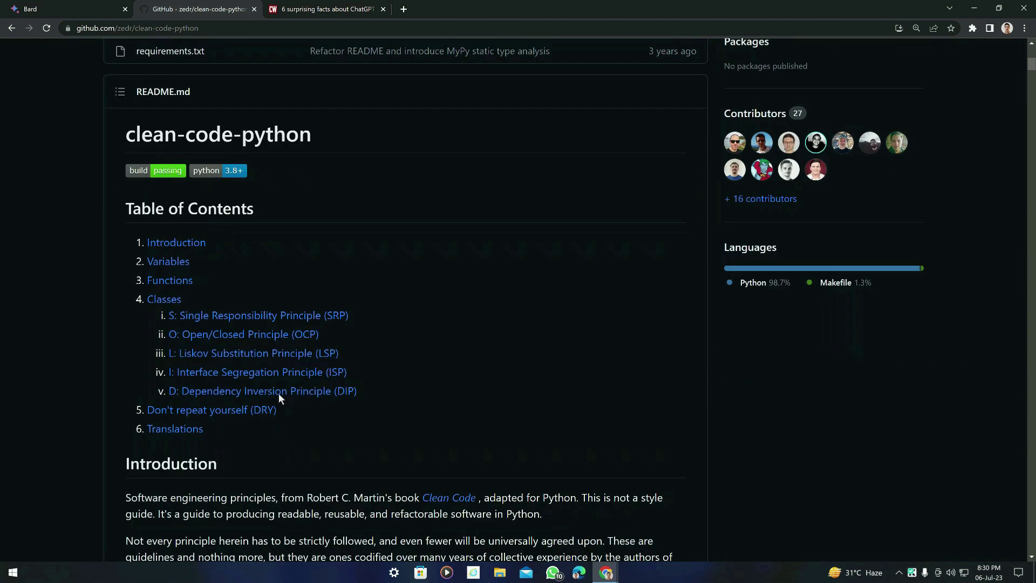
{"action": "scroll", "coordinate": [547, 394], "scroll_direction": "down", "scroll_amount": 7}
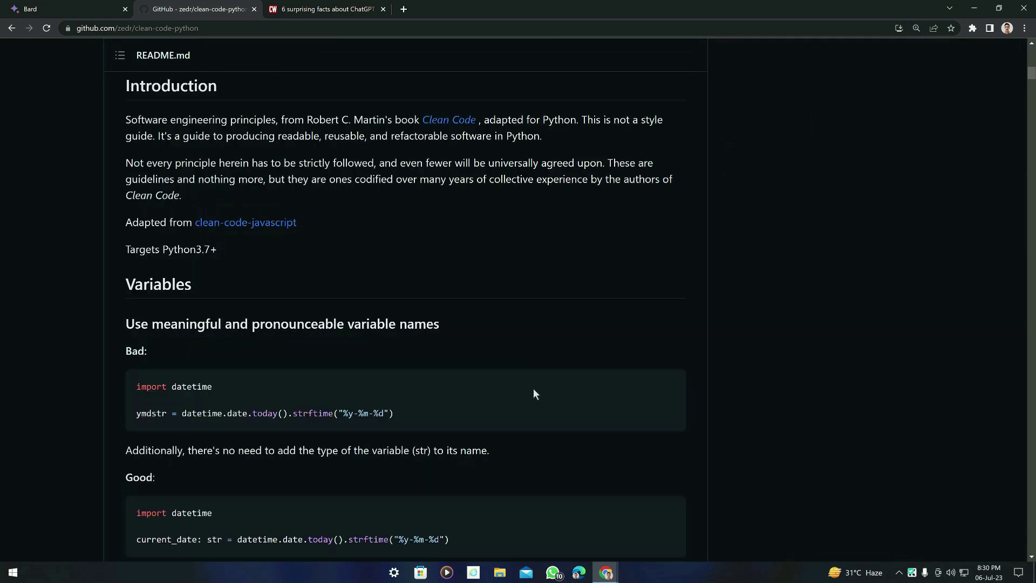
{"action": "scroll", "coordinate": [250, 321], "scroll_direction": "up", "scroll_amount": 4}
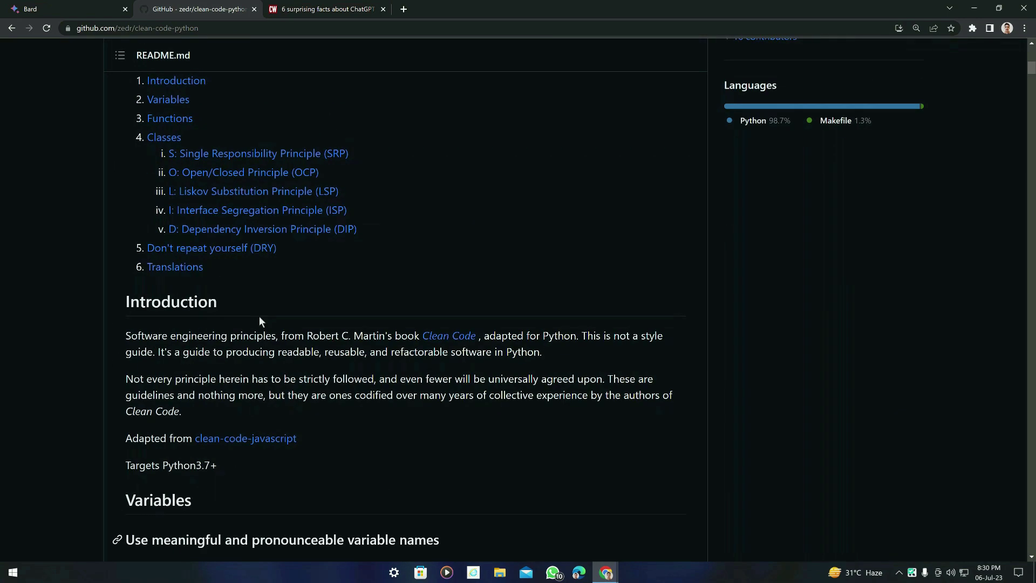
{"action": "scroll", "coordinate": [280, 329], "scroll_direction": "up", "scroll_amount": 10}
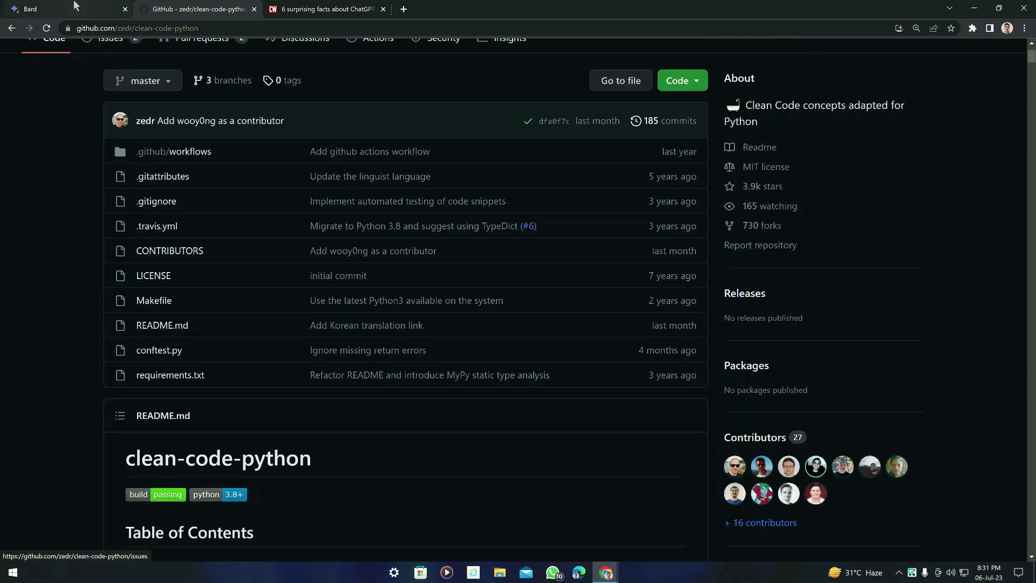
- Go back to Bard and review the submitted conftest.py prompt together with its answer
{"action": "key", "text": "ctrl+1"}
{"action": "scroll", "coordinate": [429, 399], "scroll_direction": "down", "scroll_amount": 4}
{"action": "scroll", "coordinate": [425, 332], "scroll_direction": "up", "scroll_amount": 2}
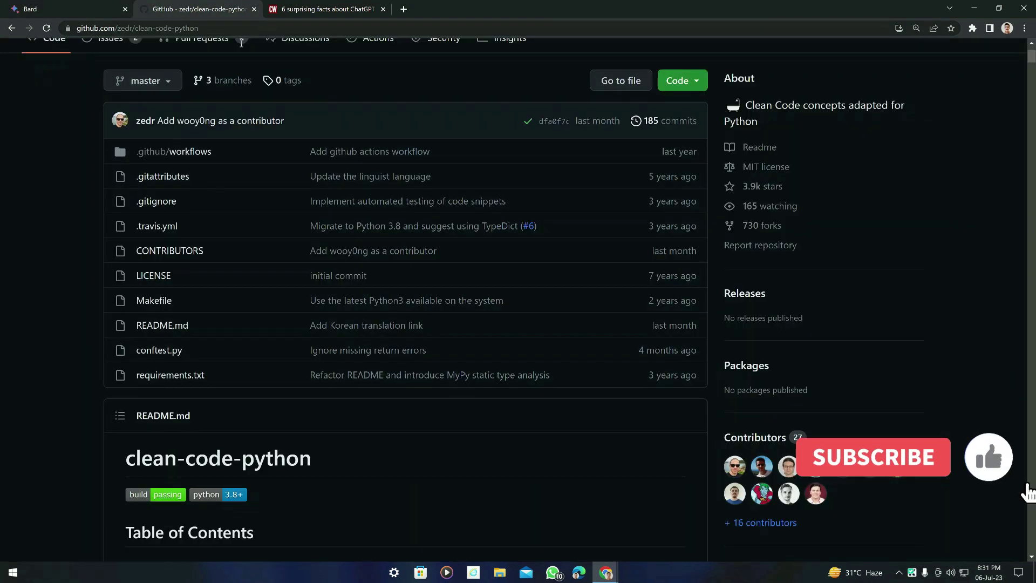
{"action": "left_click", "coordinate": [195, 9]}
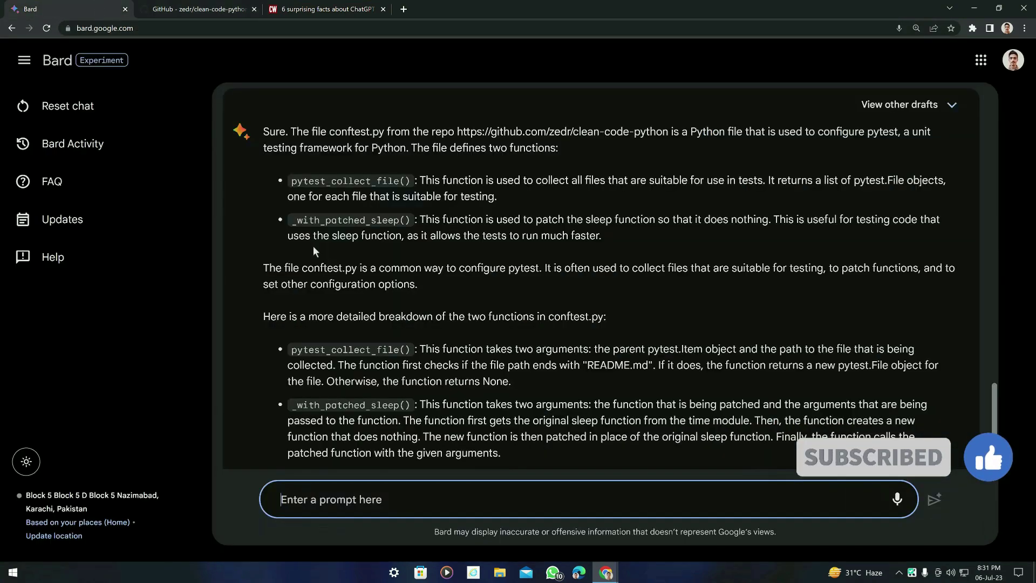
{"action": "left_click", "coordinate": [91, 8]}
{"action": "scroll", "coordinate": [358, 288], "scroll_direction": "down", "scroll_amount": 2}
{"action": "scroll", "coordinate": [361, 291], "scroll_direction": "up", "scroll_amount": 5}
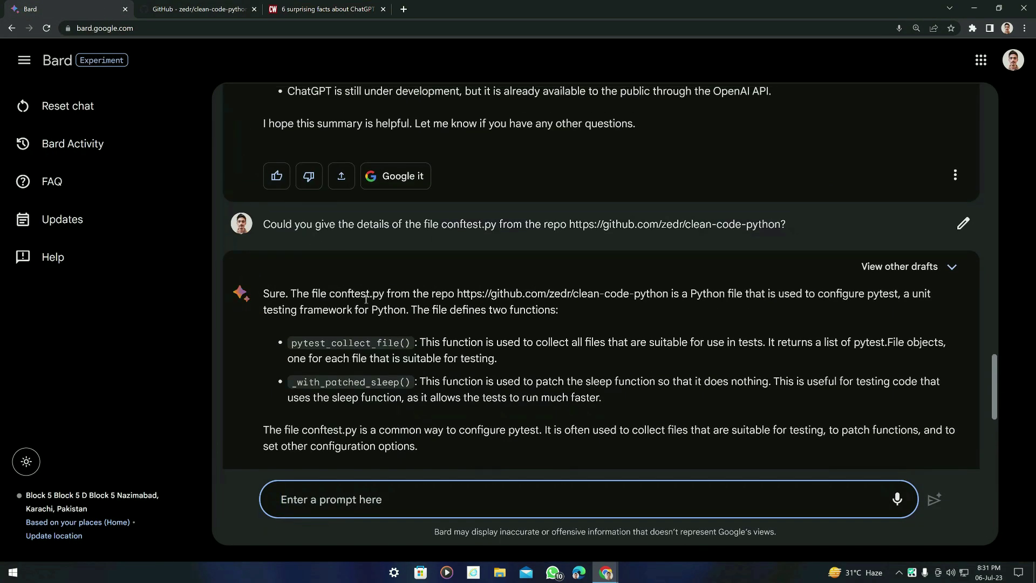
{"action": "left_click_drag", "start_coordinate": [263, 224], "coordinate": [860, 223]}
{"action": "left_click", "coordinate": [859, 223]}
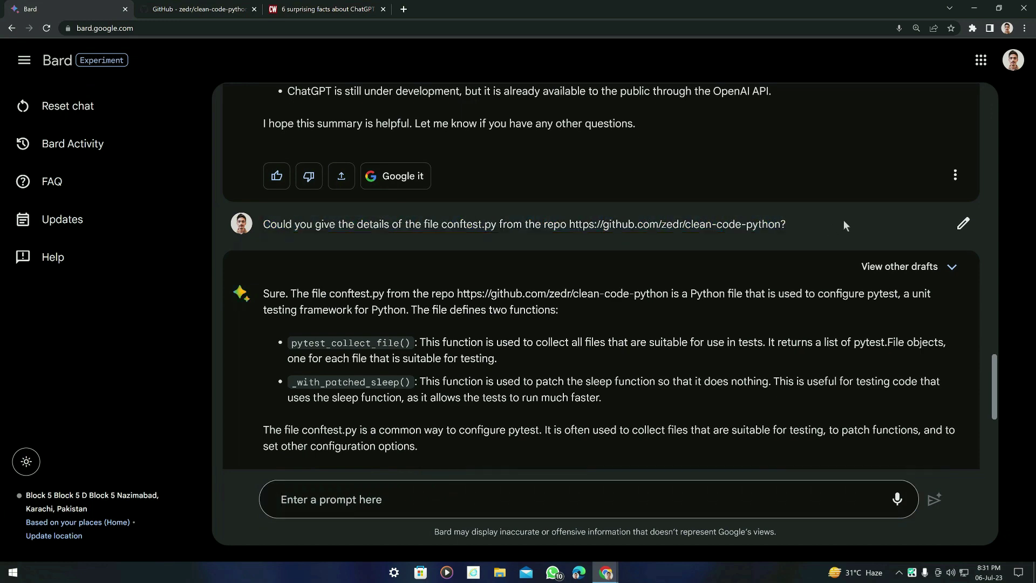
- Show the related Google search topics for Bard's conftest.py answer
{"action": "scroll", "coordinate": [802, 245], "scroll_direction": "down", "scroll_amount": 5}
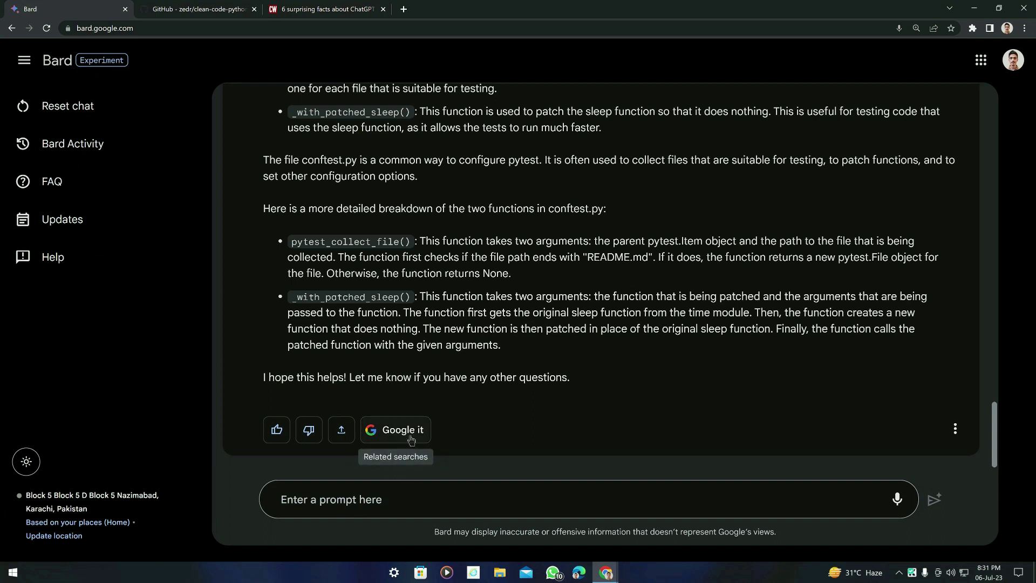
{"action": "scroll", "coordinate": [419, 307], "scroll_direction": "up", "scroll_amount": 3}
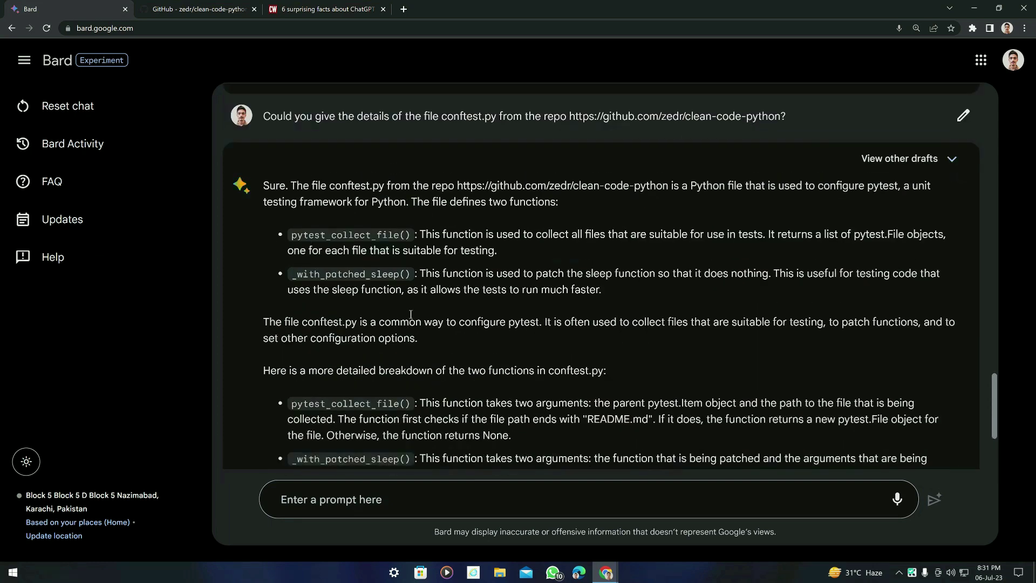
{"action": "scroll", "coordinate": [419, 324], "scroll_direction": "down", "scroll_amount": 3}
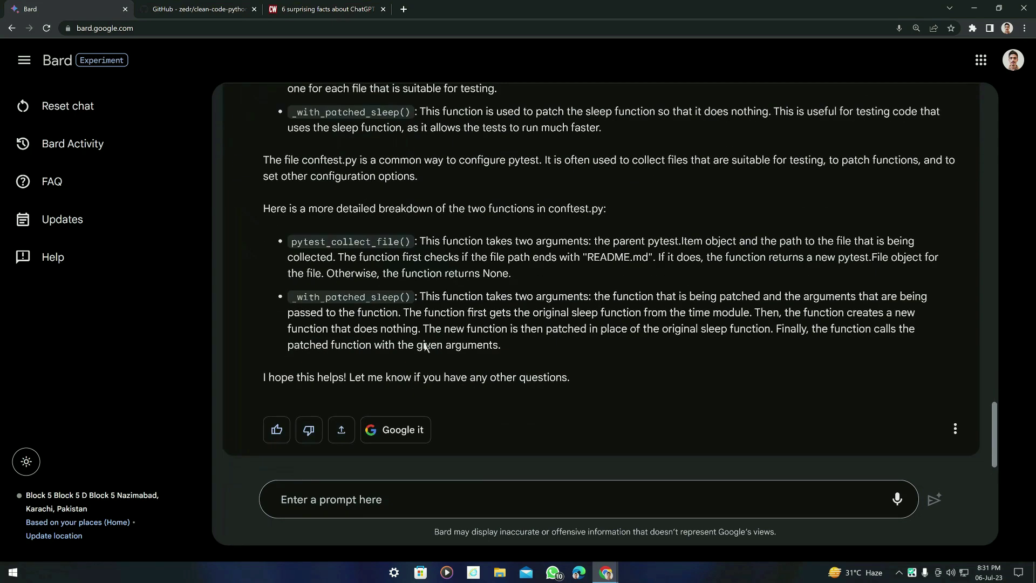
{"action": "left_click", "coordinate": [397, 430]}
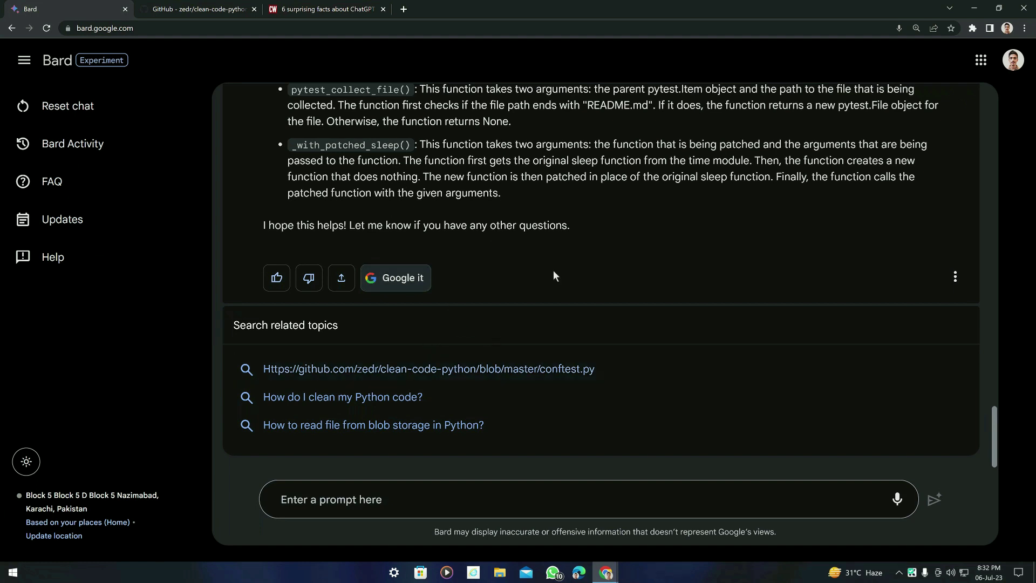
- Submit the prompt "I am planning a trip to Tokyo. What are the little known places I should visit?"
{"action": "left_click", "coordinate": [534, 491]}
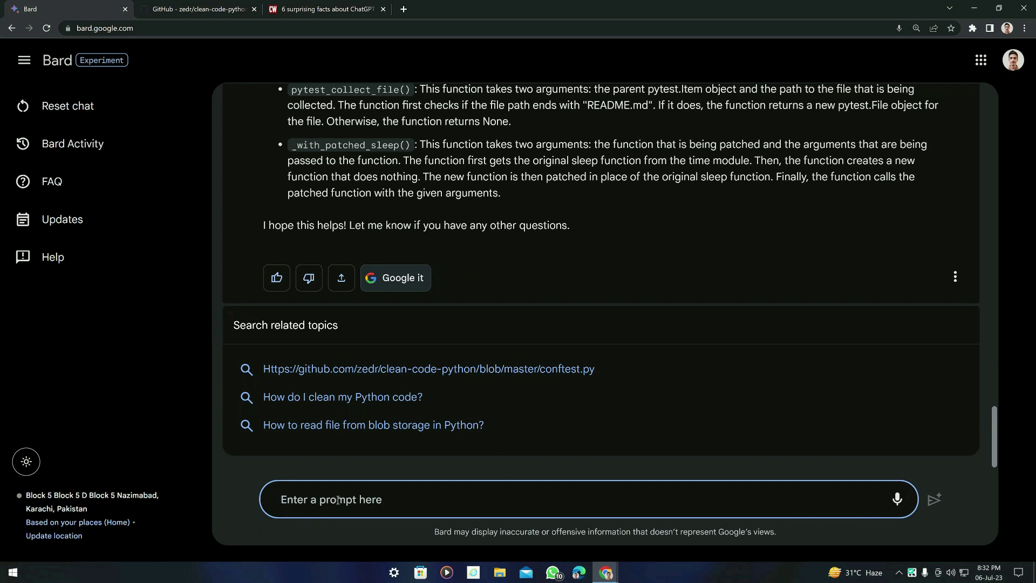
{"action": "type", "text": "I am planning a trip to Tokyo. What are the little known places I should visit?"}
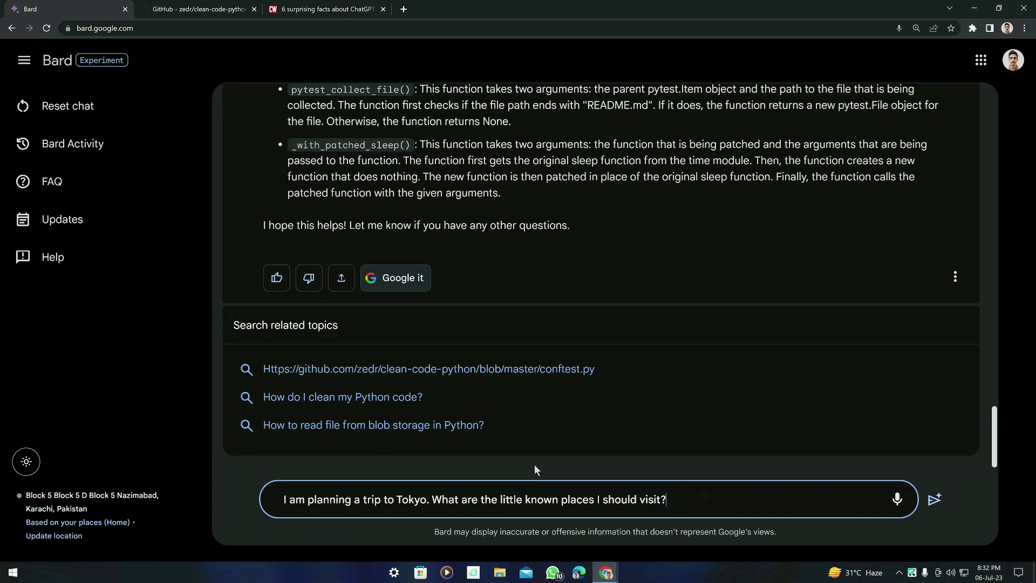
{"action": "key", "text": "Return"}
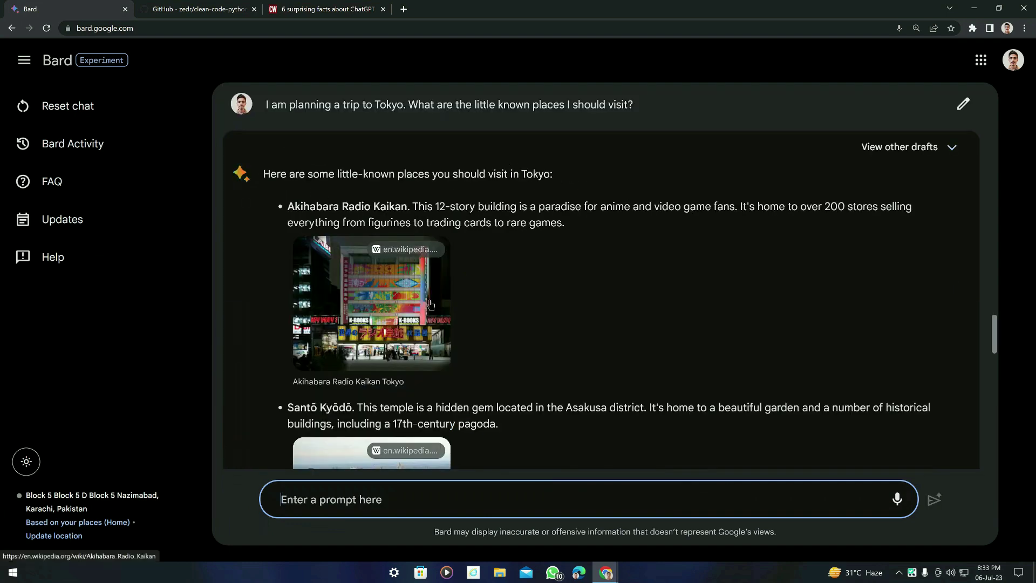
- Look through Bard's Tokyo suggestions, examining each place's description and image, and return to the start of the answer
{"action": "scroll", "coordinate": [523, 369], "scroll_direction": "down", "scroll_amount": 3}
{"action": "scroll", "coordinate": [497, 372], "scroll_direction": "up", "scroll_amount": 4}
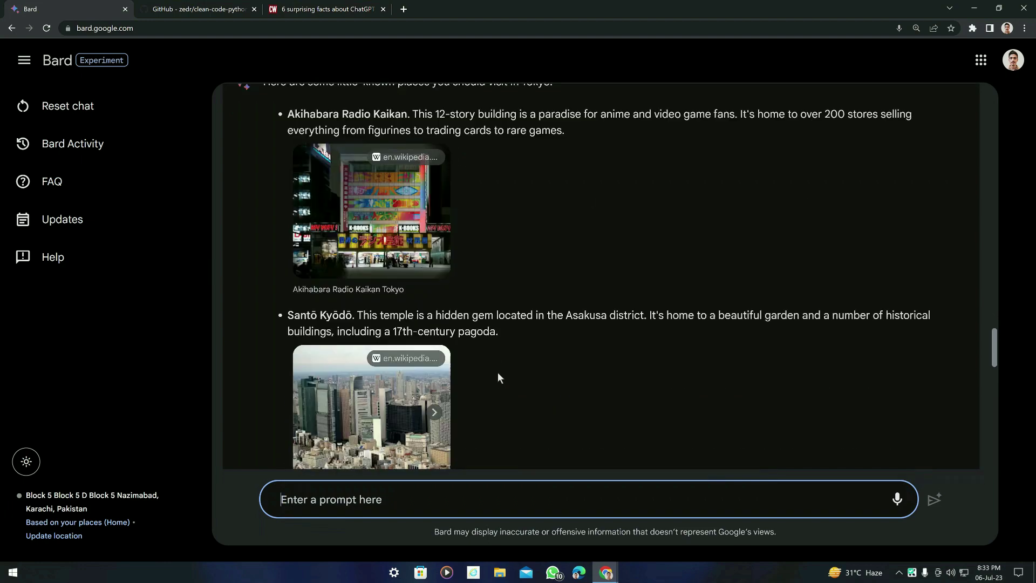
{"action": "scroll", "coordinate": [324, 310], "scroll_direction": "down", "scroll_amount": 4}
{"action": "scroll", "coordinate": [400, 335], "scroll_direction": "up", "scroll_amount": 1}
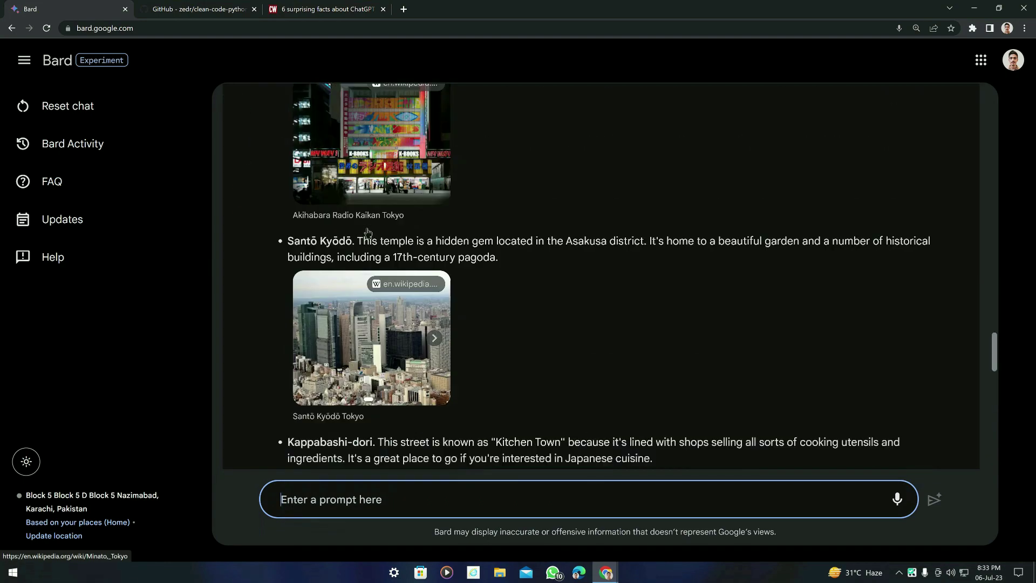
{"action": "scroll", "coordinate": [406, 339], "scroll_direction": "down", "scroll_amount": 6}
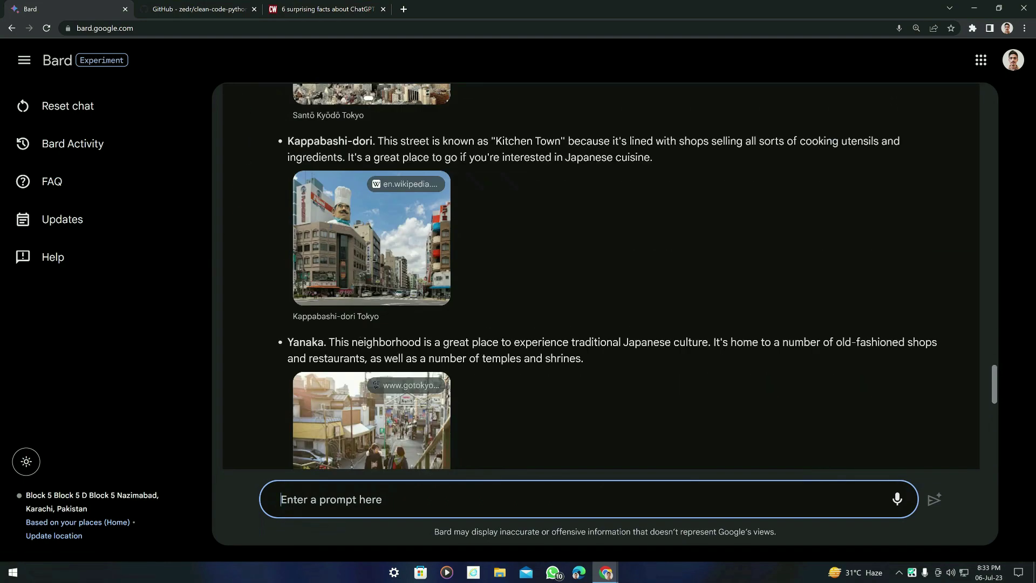
{"action": "scroll", "coordinate": [386, 395], "scroll_direction": "down", "scroll_amount": 4}
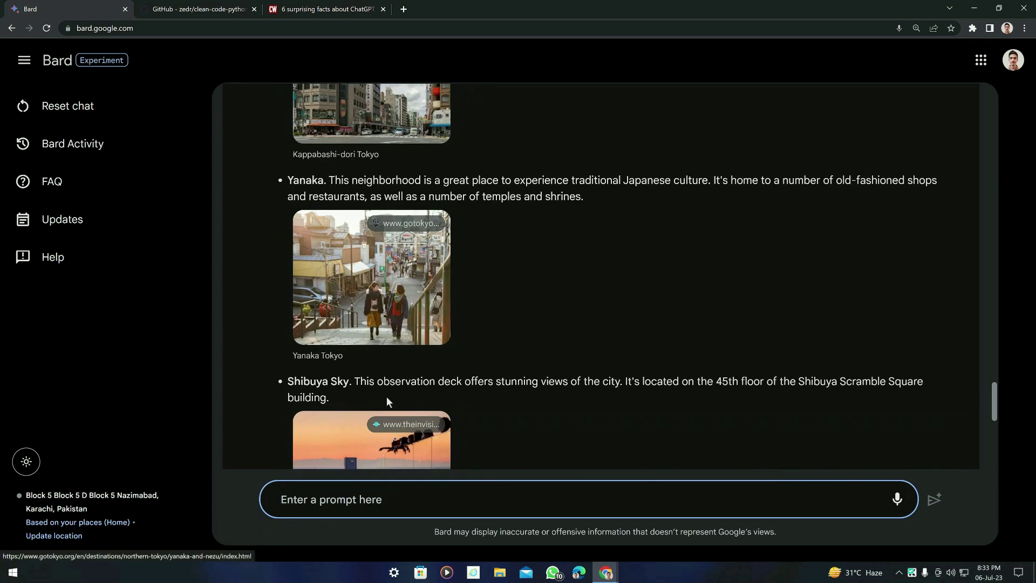
{"action": "scroll", "coordinate": [527, 396], "scroll_direction": "up", "scroll_amount": 4}
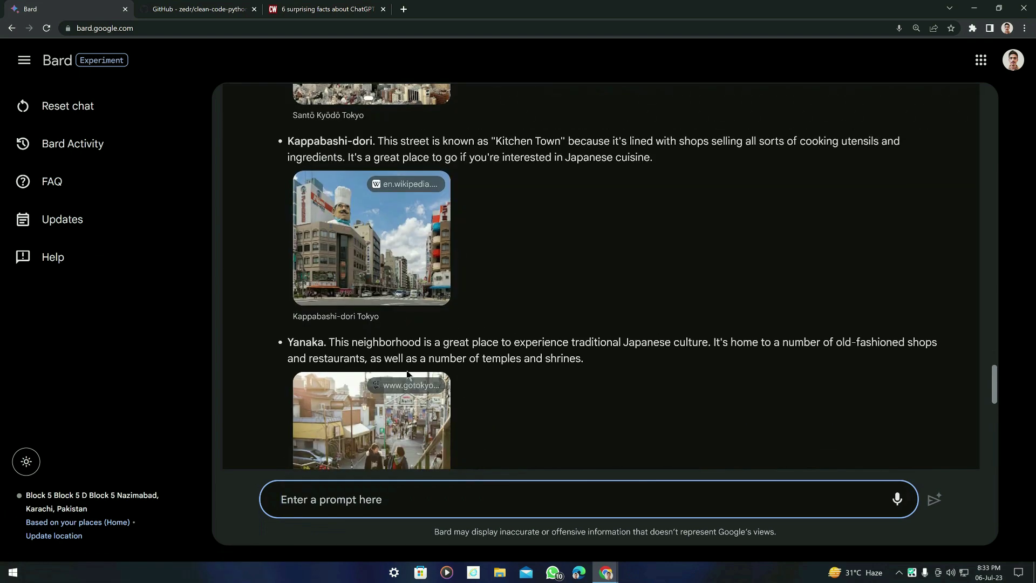
{"action": "scroll", "coordinate": [407, 376], "scroll_direction": "up", "scroll_amount": 4}
{"action": "scroll", "coordinate": [437, 366], "scroll_direction": "up", "scroll_amount": 5}
{"action": "scroll", "coordinate": [437, 366], "scroll_direction": "up", "scroll_amount": 3}
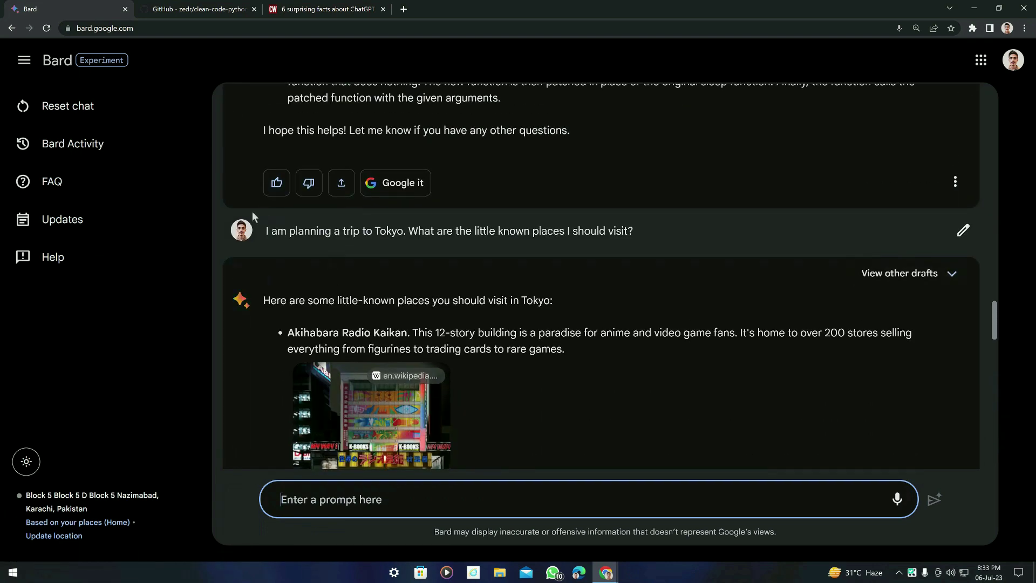